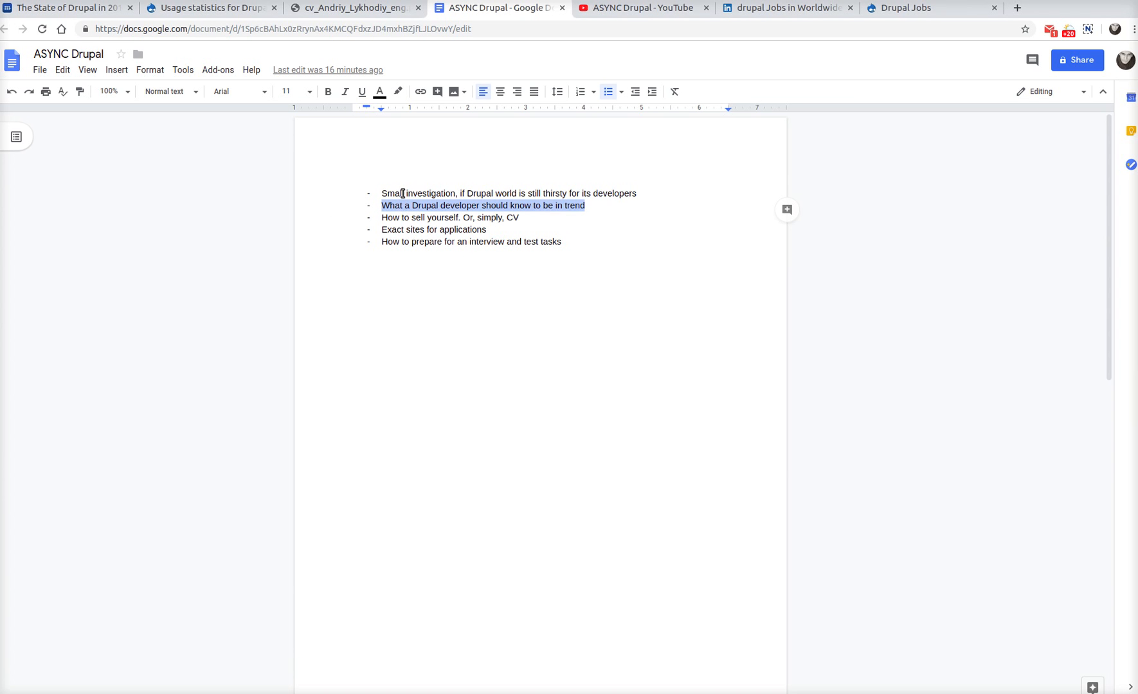
# Step: Highlight each of the five outline points in turn, from trends and CV to application sites and interview preparation
pyautogui.click(402, 193)
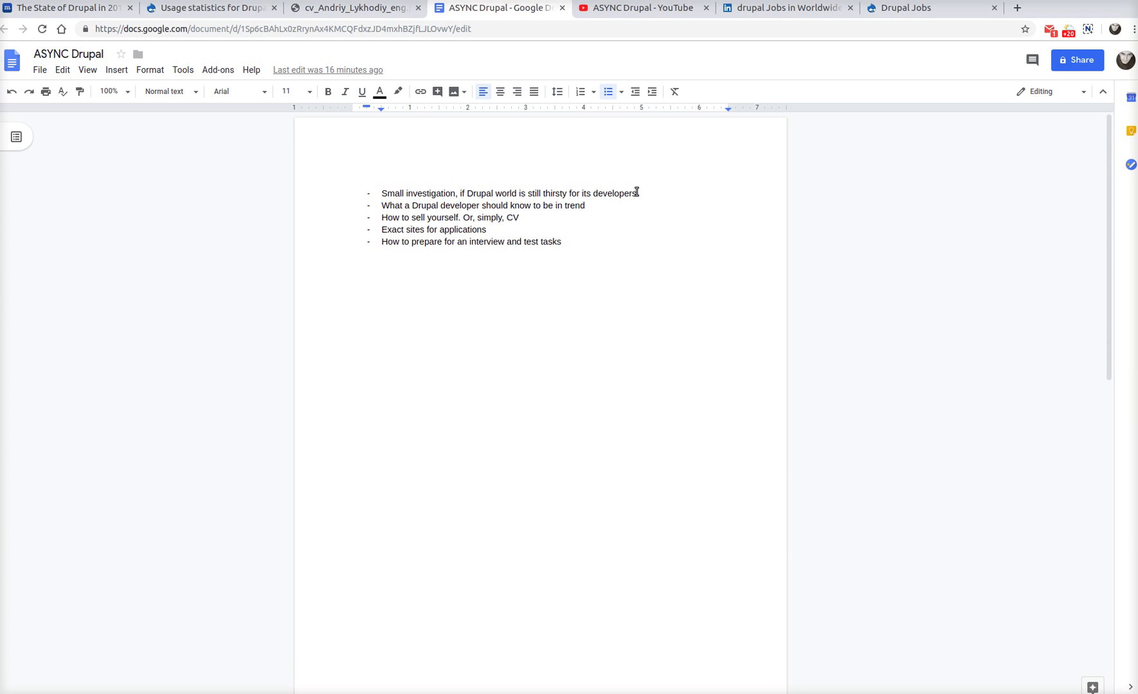
pyautogui.moveTo(637, 193); pyautogui.dragTo(381, 194)
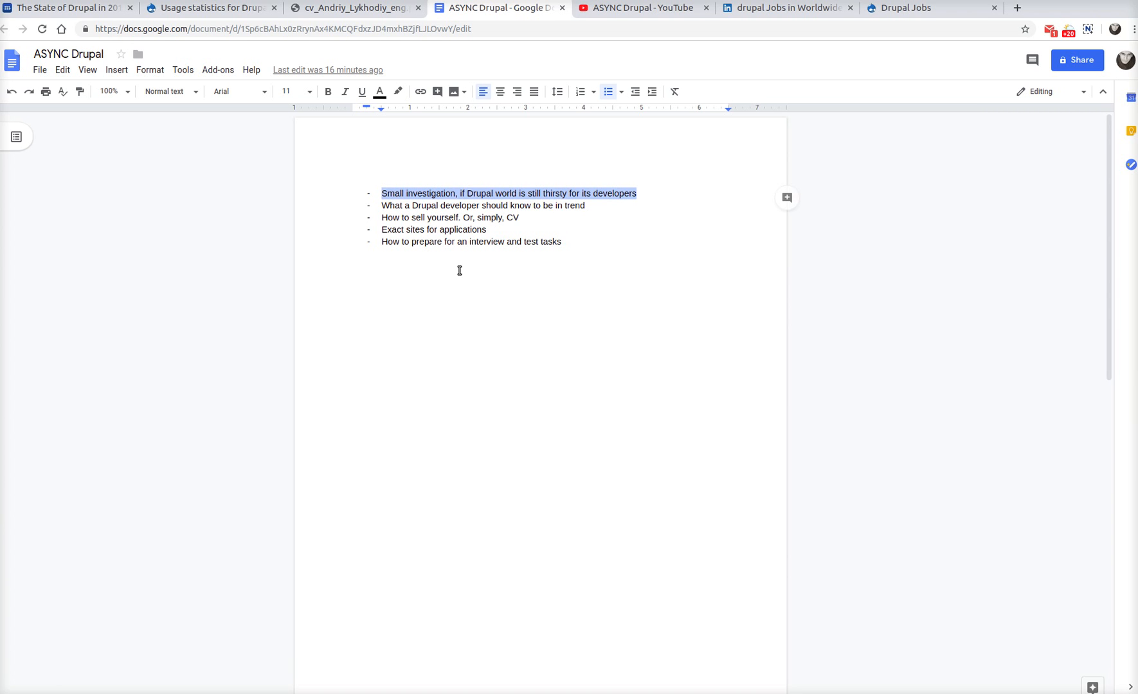
pyautogui.click(587, 205)
pyautogui.moveTo(586, 205); pyautogui.dragTo(381, 205)
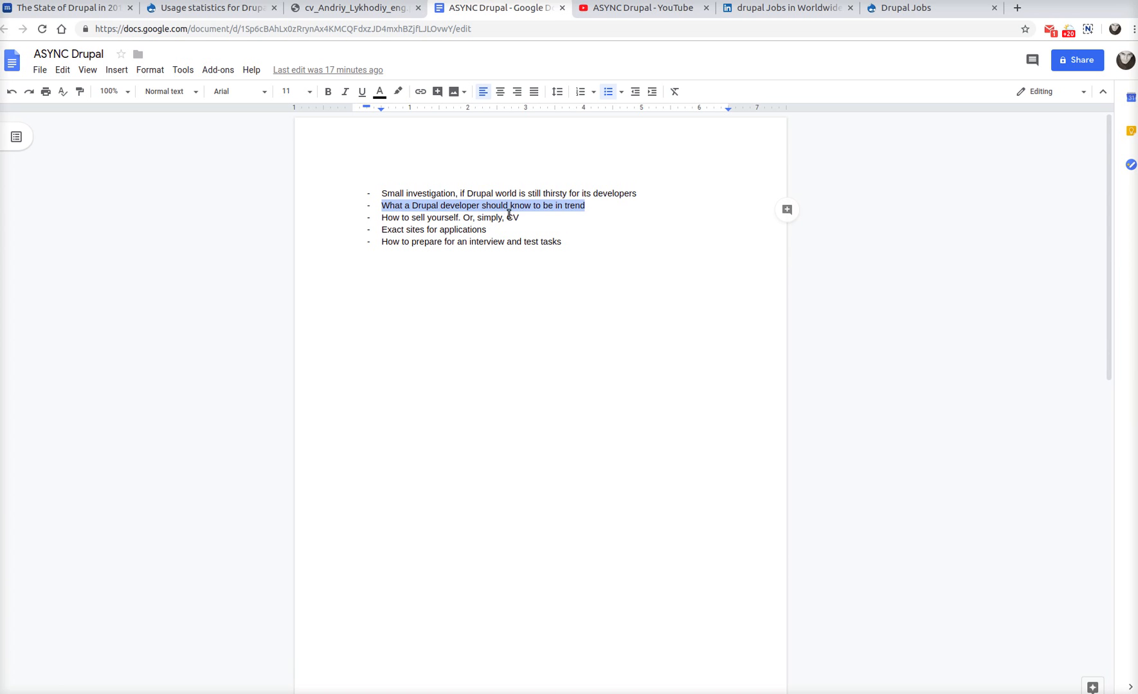
pyautogui.moveTo(521, 218); pyautogui.dragTo(381, 217)
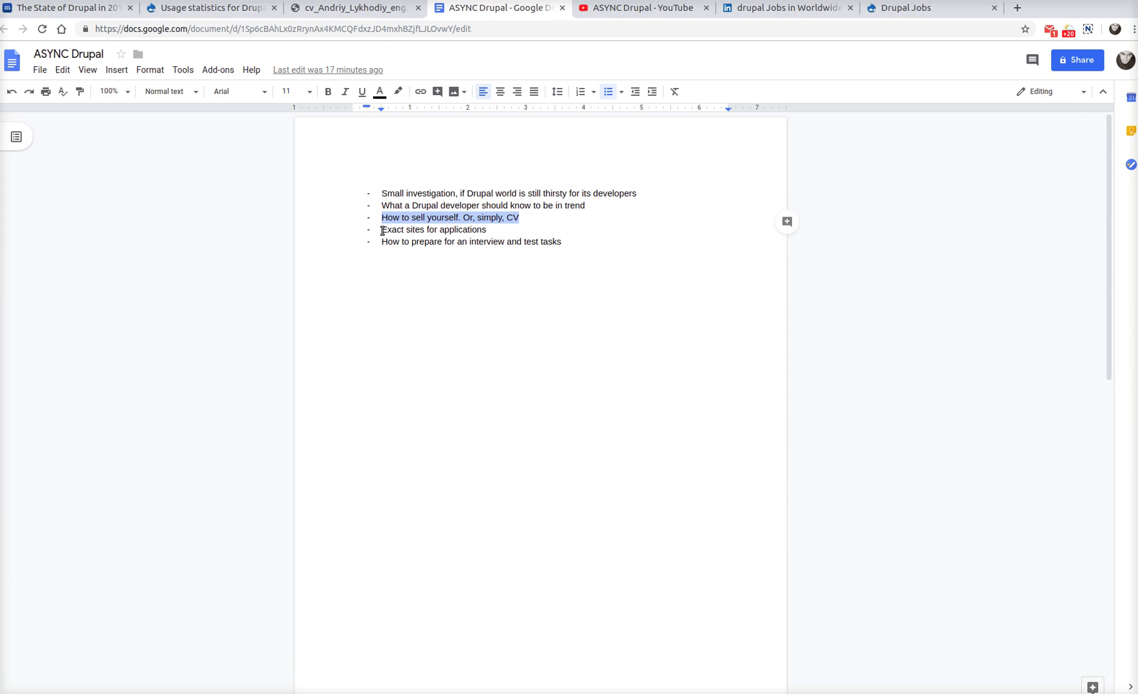
pyautogui.moveTo(382, 229)
pyautogui.mouseDown()
pyautogui.moveTo(446, 219)
pyautogui.moveTo(486, 230)
pyautogui.mouseUp()
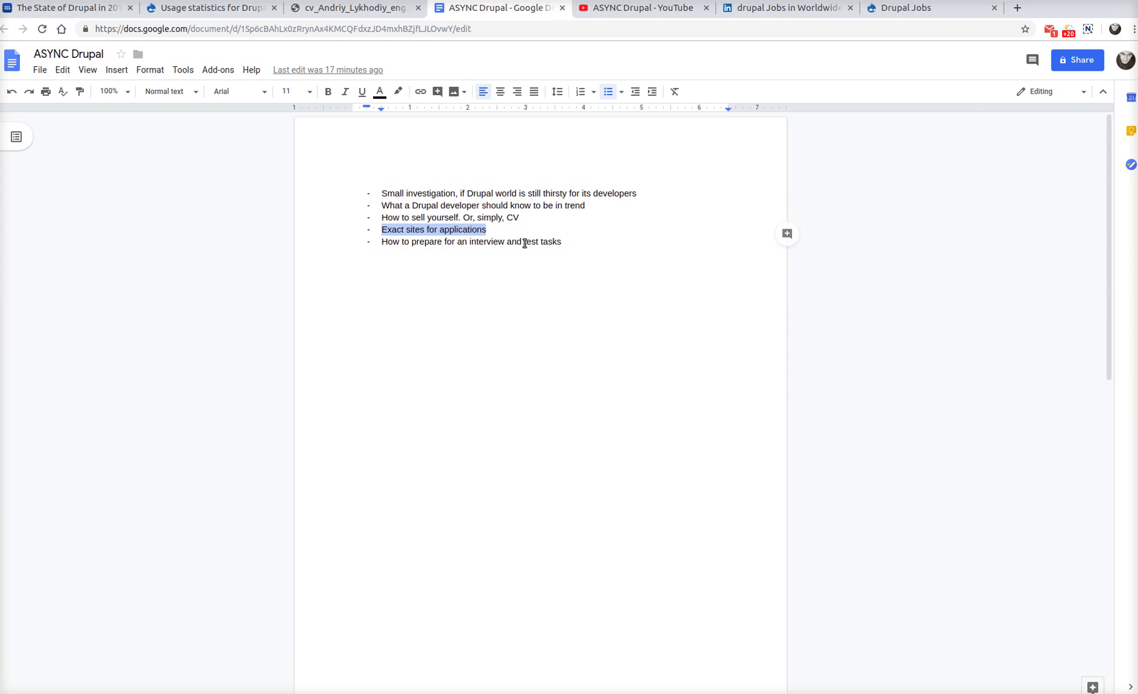
pyautogui.moveTo(381, 242); pyautogui.dragTo(564, 242)
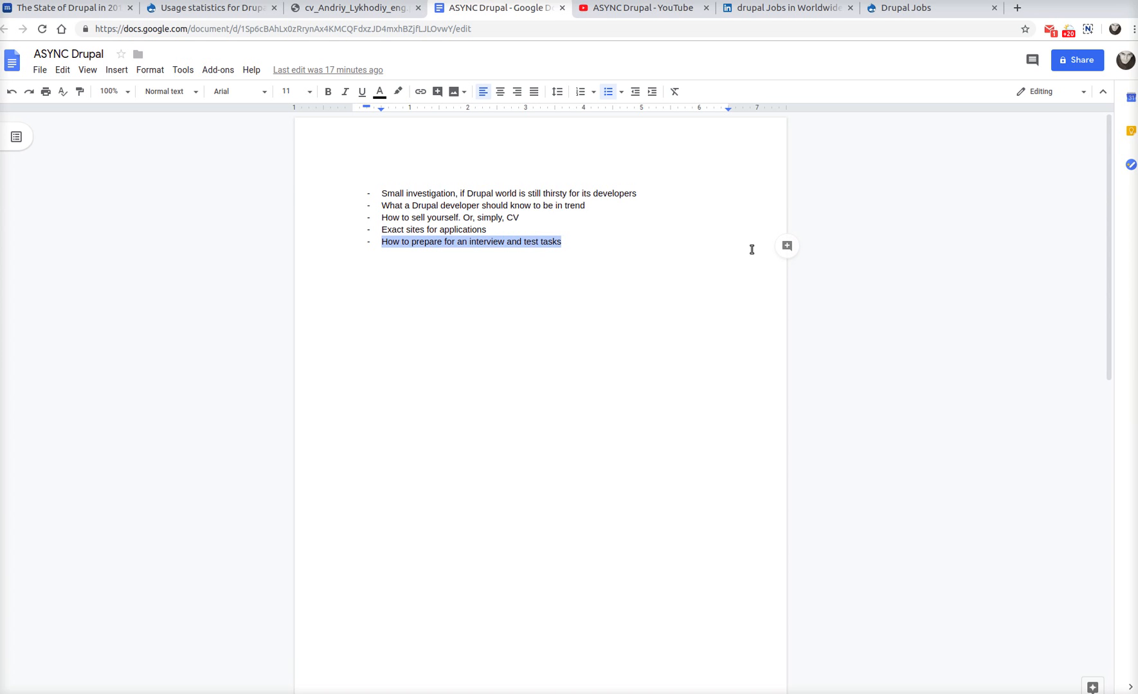
pyautogui.click(630, 229)
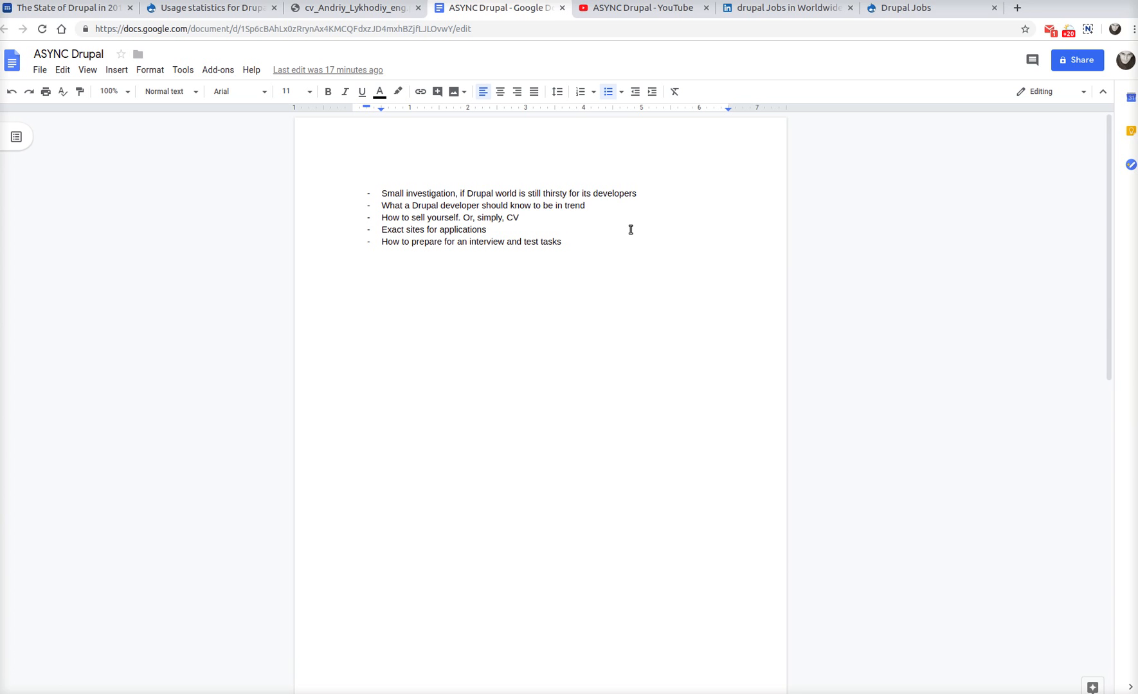
# Step: Bring up the Drupal core usage statistics page and highlight which sites the info box says are counted
pyautogui.click(216, 9)
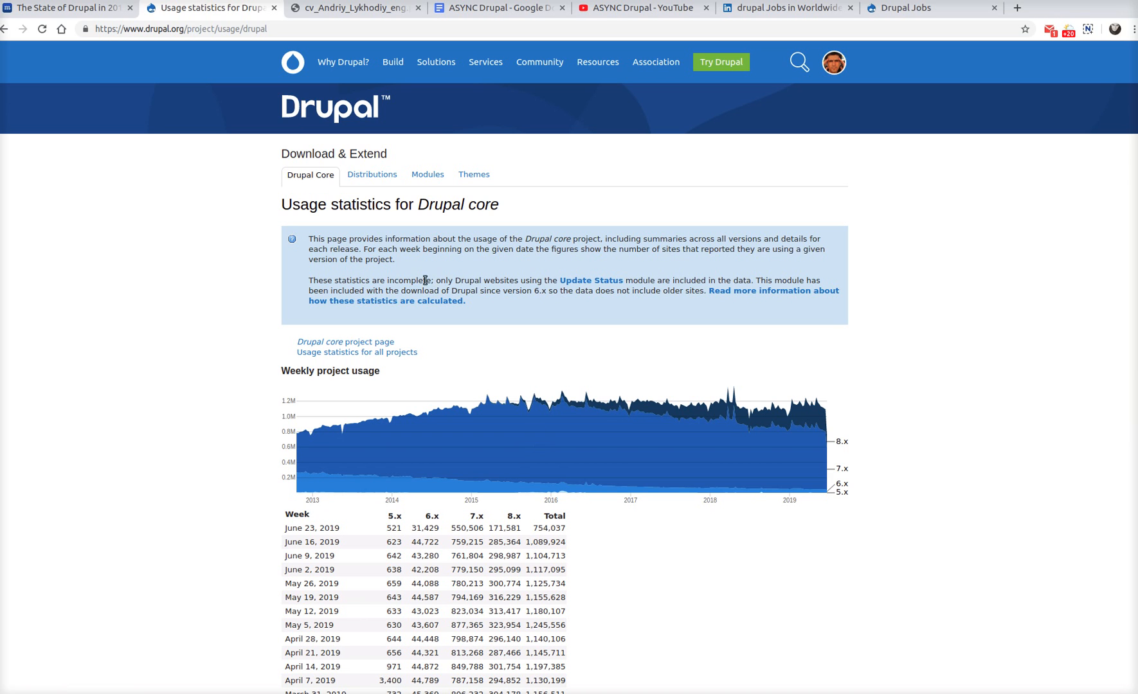
pyautogui.moveTo(436, 280); pyautogui.dragTo(751, 281)
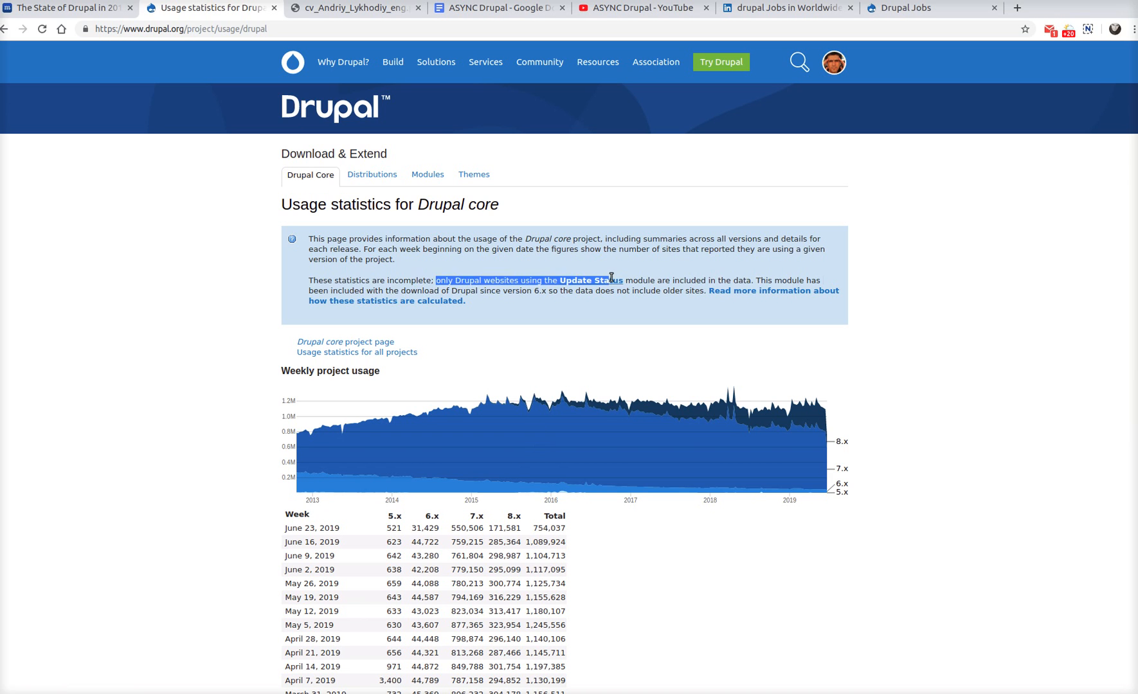
pyautogui.click(687, 366)
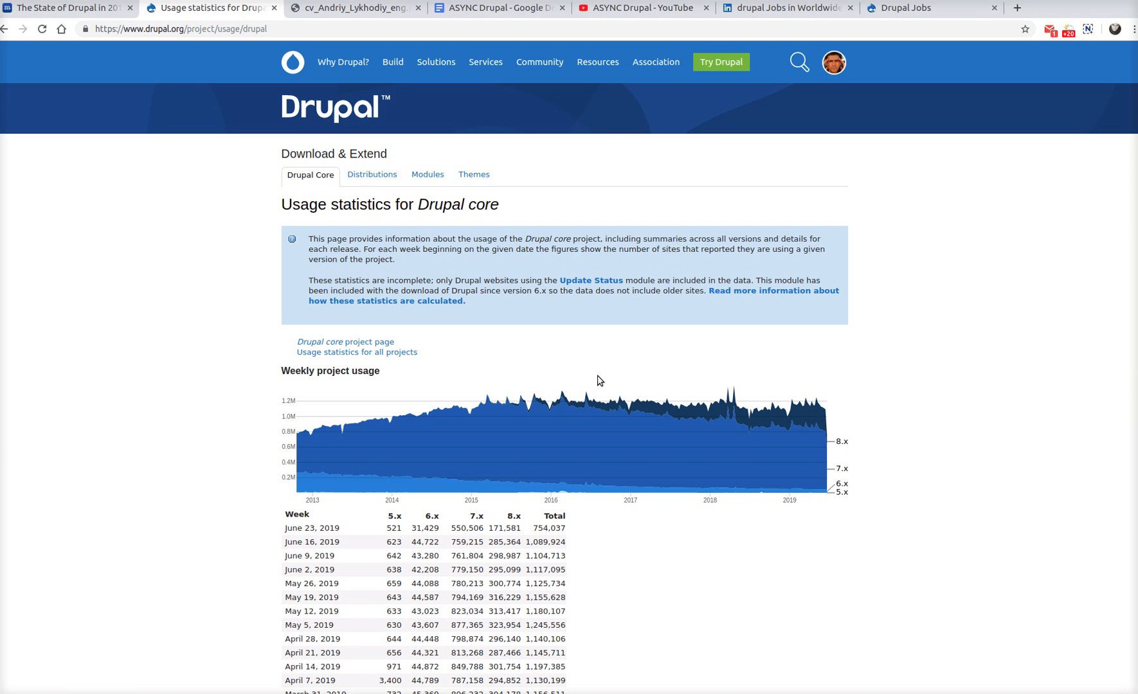
# Step: Switch to the ASYNC Drupal YouTube channel page
pyautogui.click(636, 7)
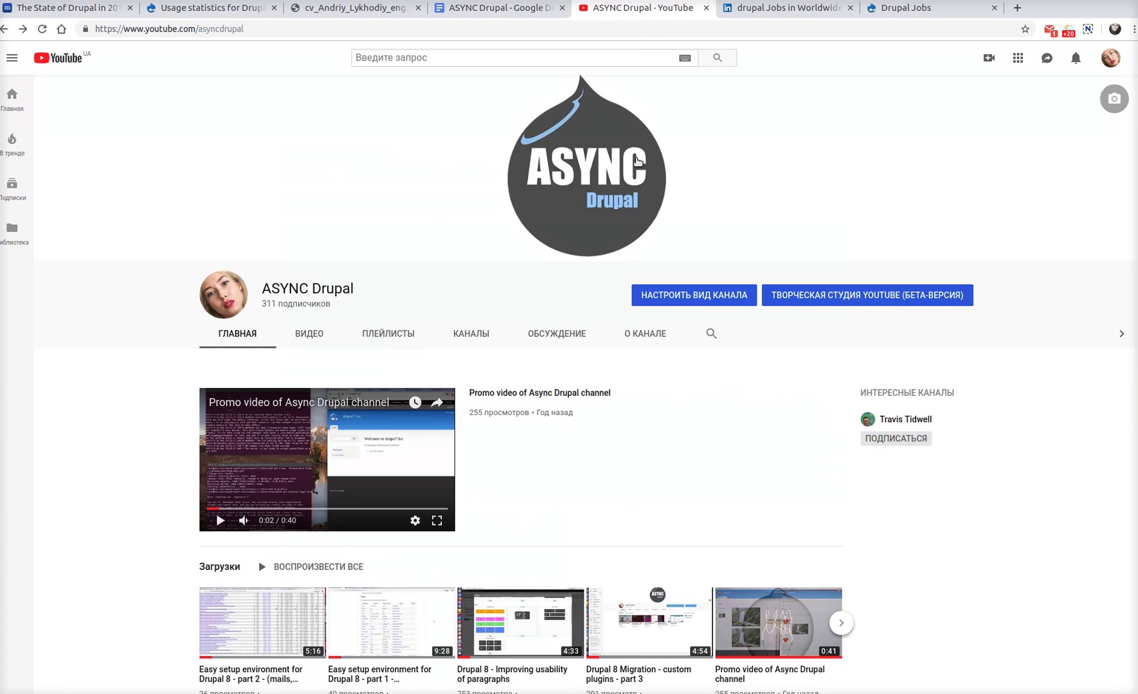
pyautogui.scroll(-3, 617, 271)
pyautogui.scroll(-2, 522, 395)
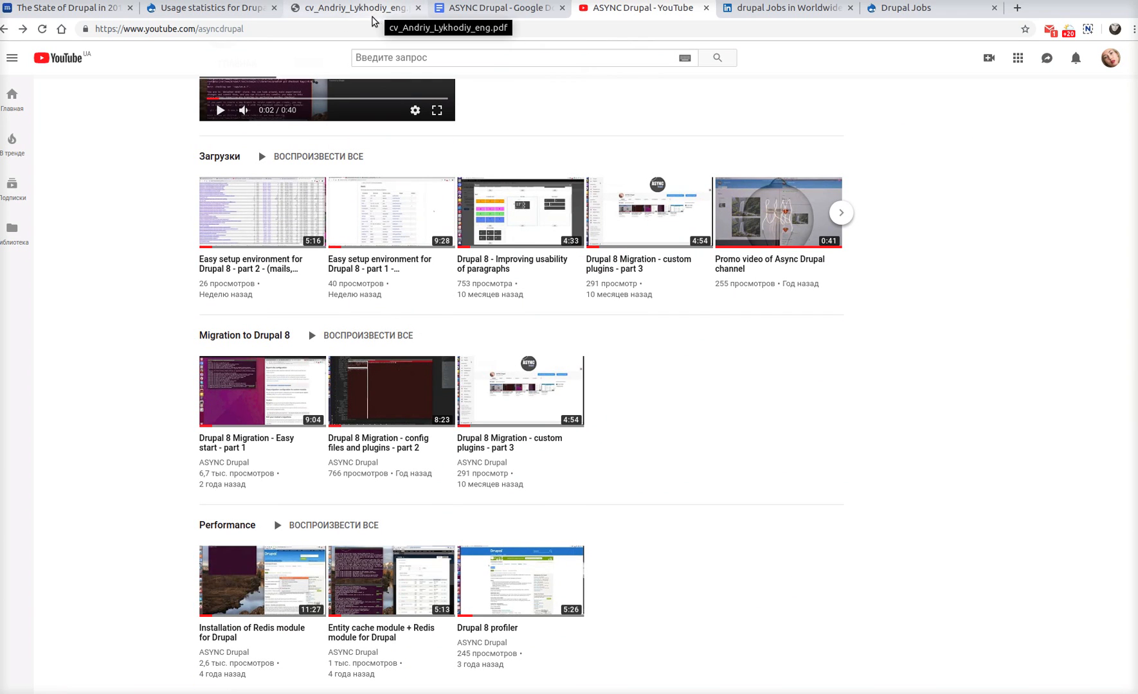
# Step: Return to the outline, mark the trends point, then place the caret in the back-end and front-end skills, pointing out docker
pyautogui.click(487, 8)
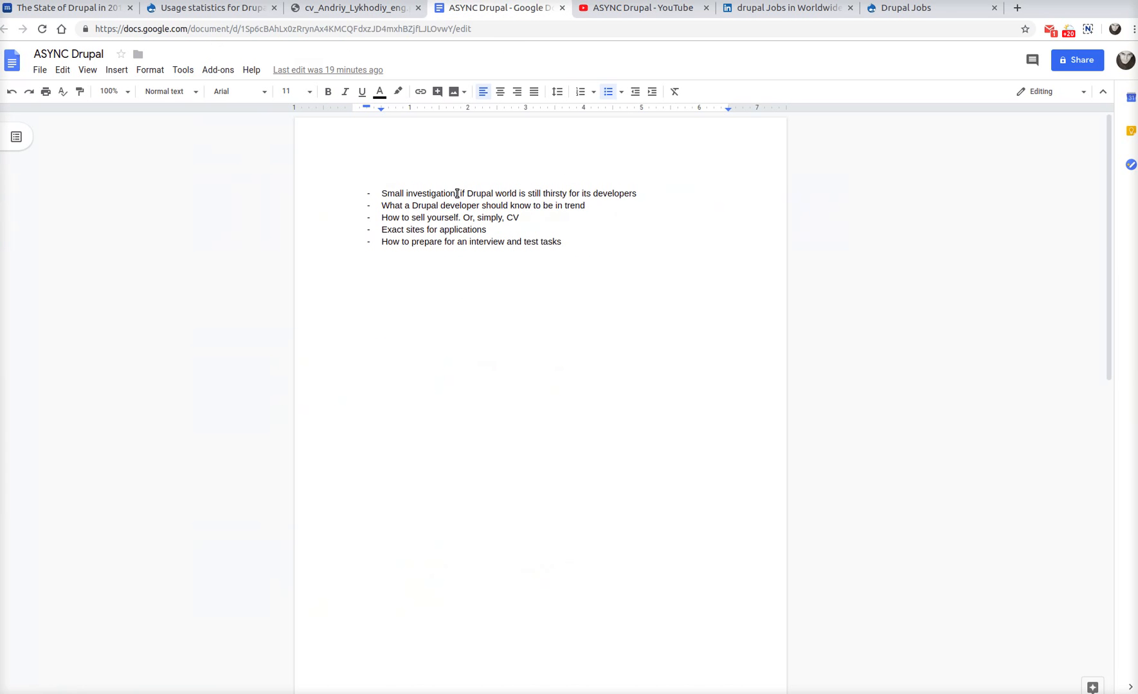
pyautogui.moveTo(383, 205); pyautogui.dragTo(590, 210)
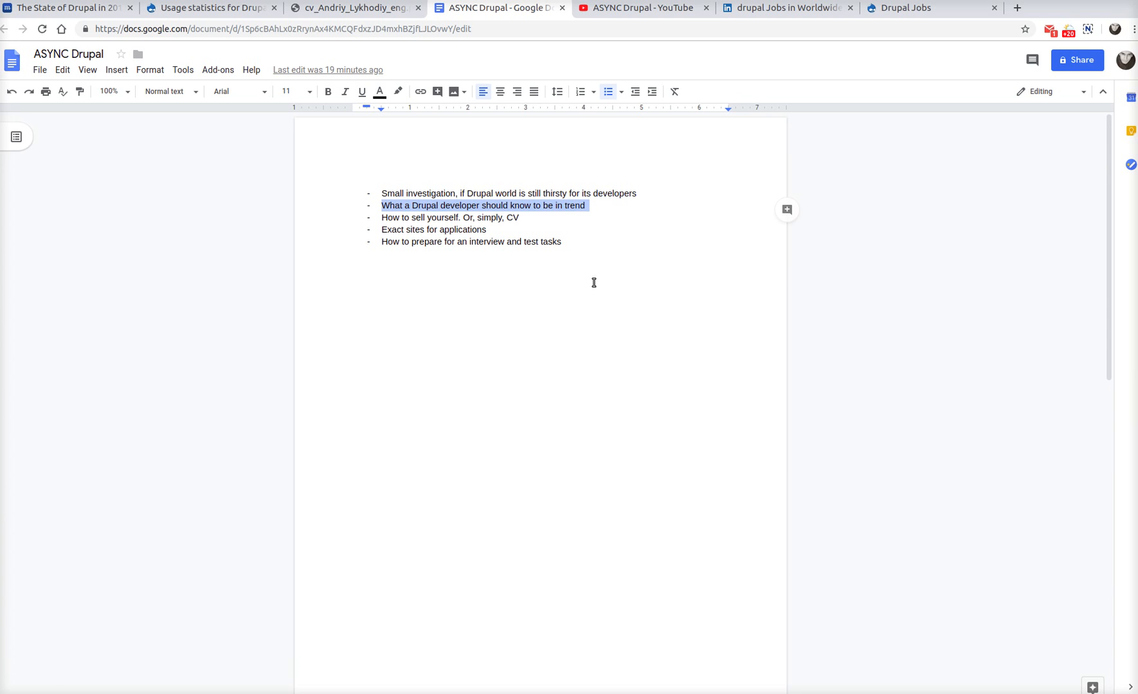
pyautogui.scroll(-5, 595, 284)
pyautogui.scroll(-3, 595, 284)
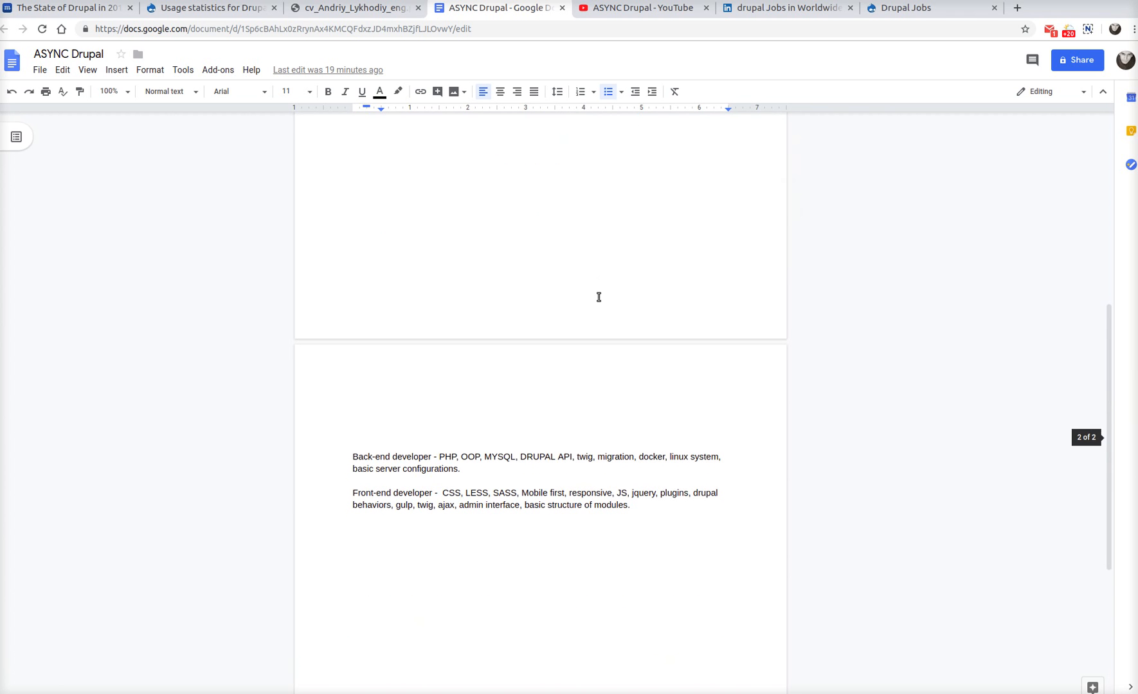
pyautogui.click(365, 456)
pyautogui.click(380, 492)
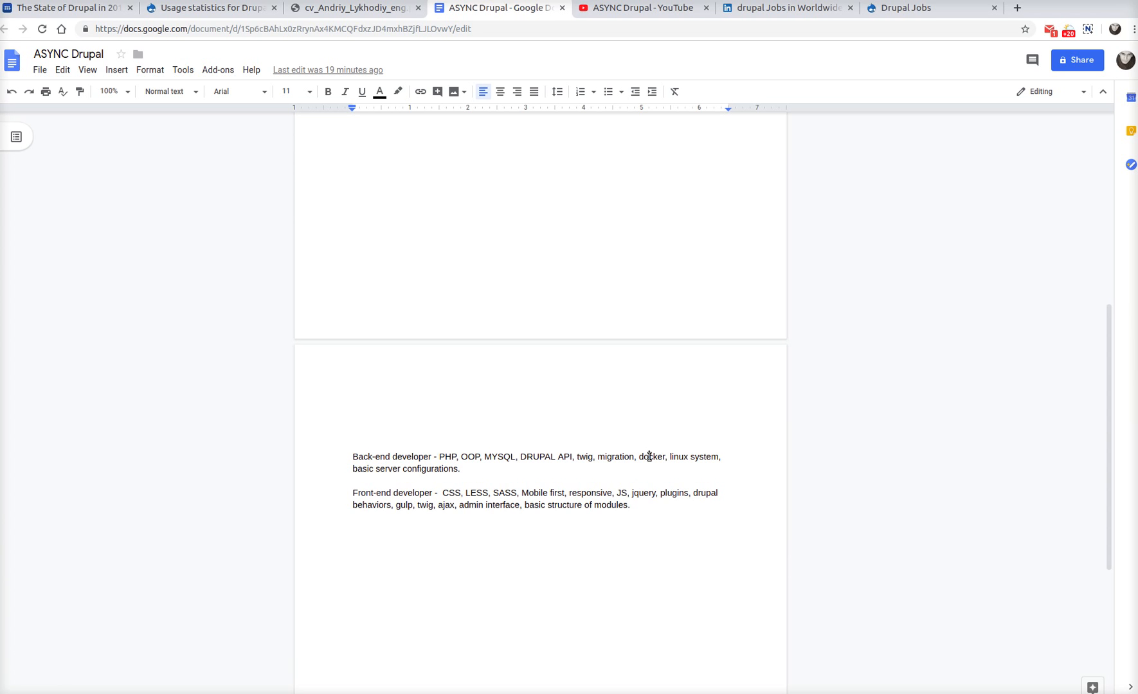
pyautogui.click(650, 457)
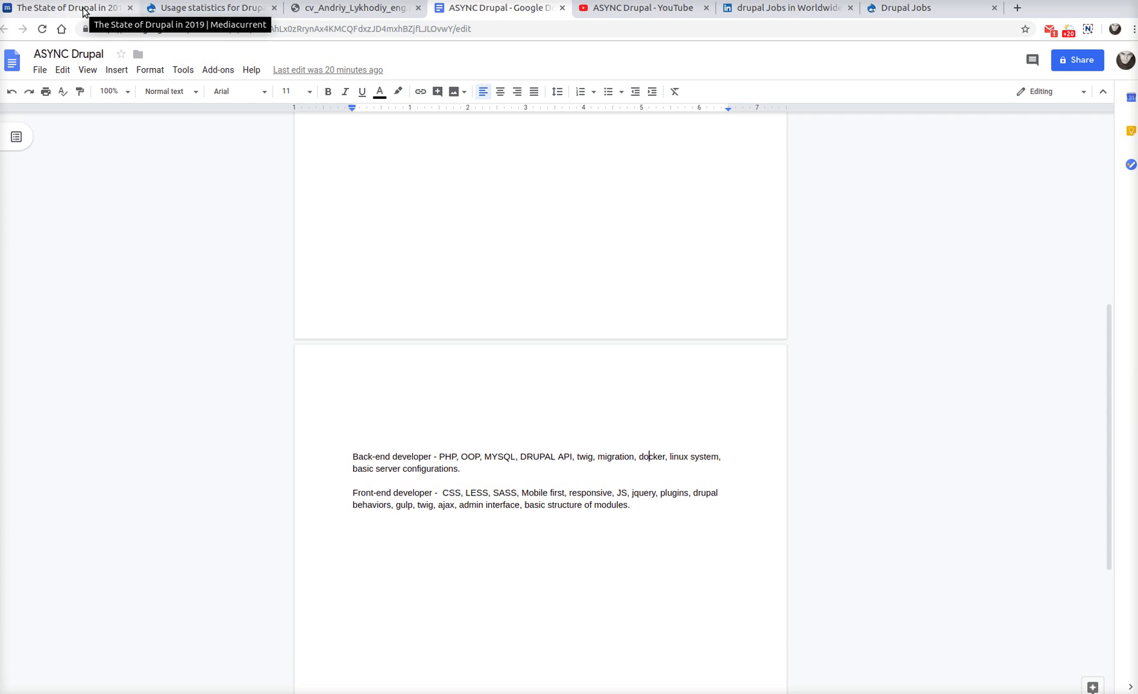
# Step: Open the Mediacurrent article and highlight its title 'The State of Drupal in 2019'
pyautogui.click(84, 10)
pyautogui.click(418, 315)
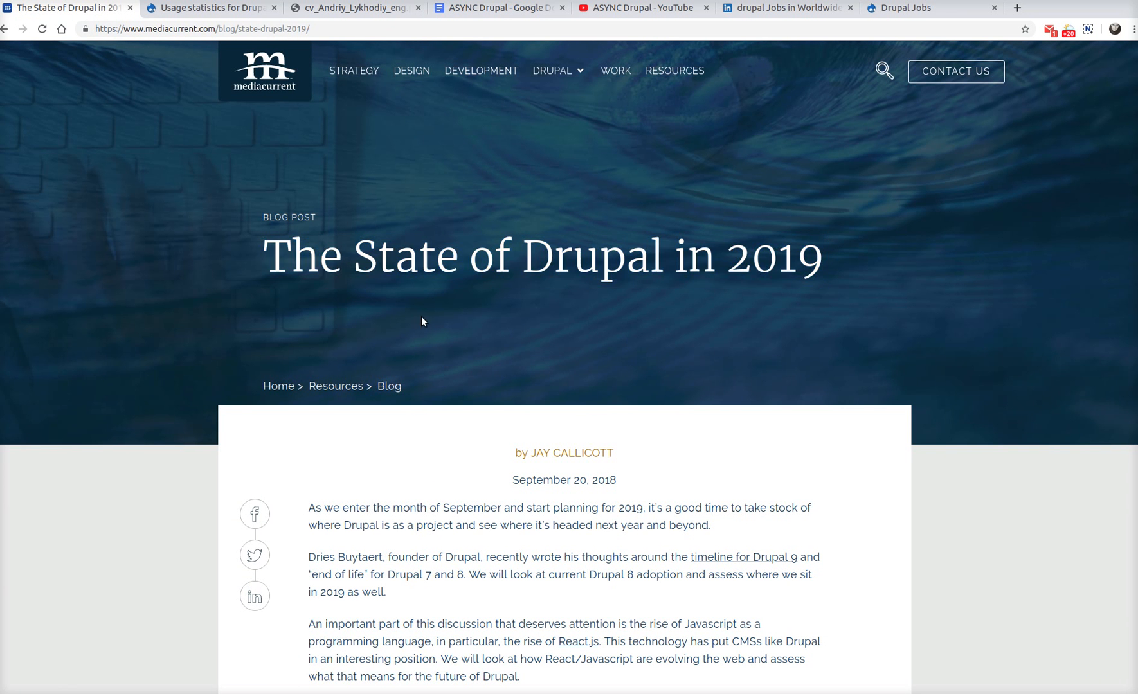
pyautogui.moveTo(822, 265); pyautogui.dragTo(266, 268)
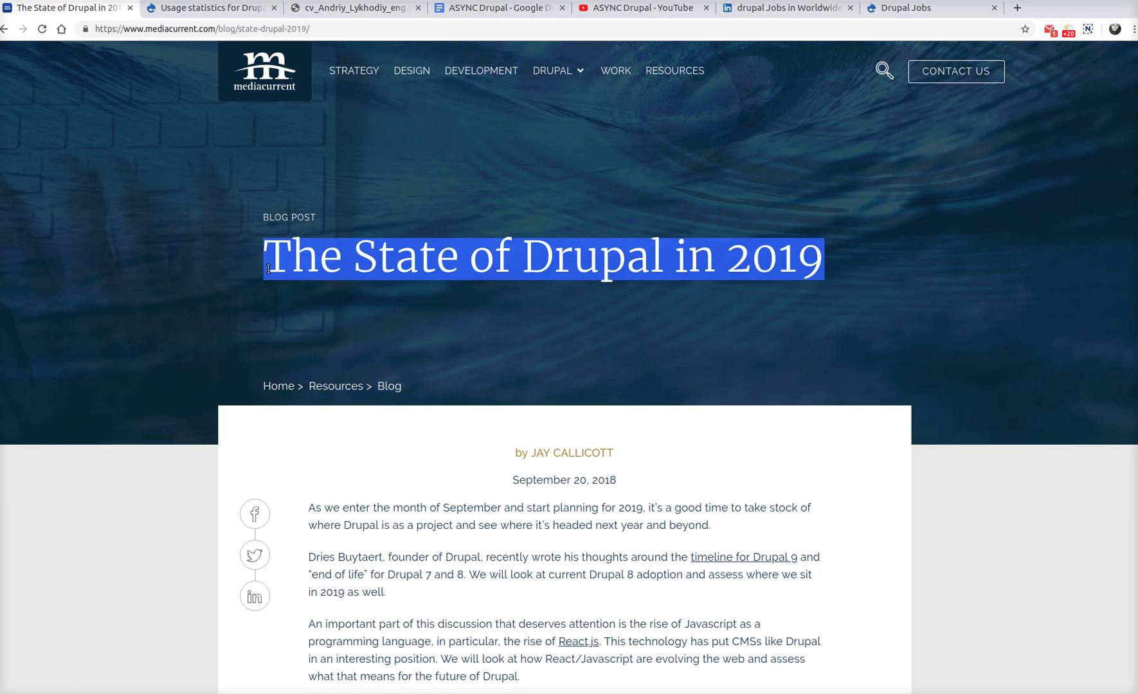
pyautogui.click(501, 319)
pyautogui.scroll(-4, 503, 322)
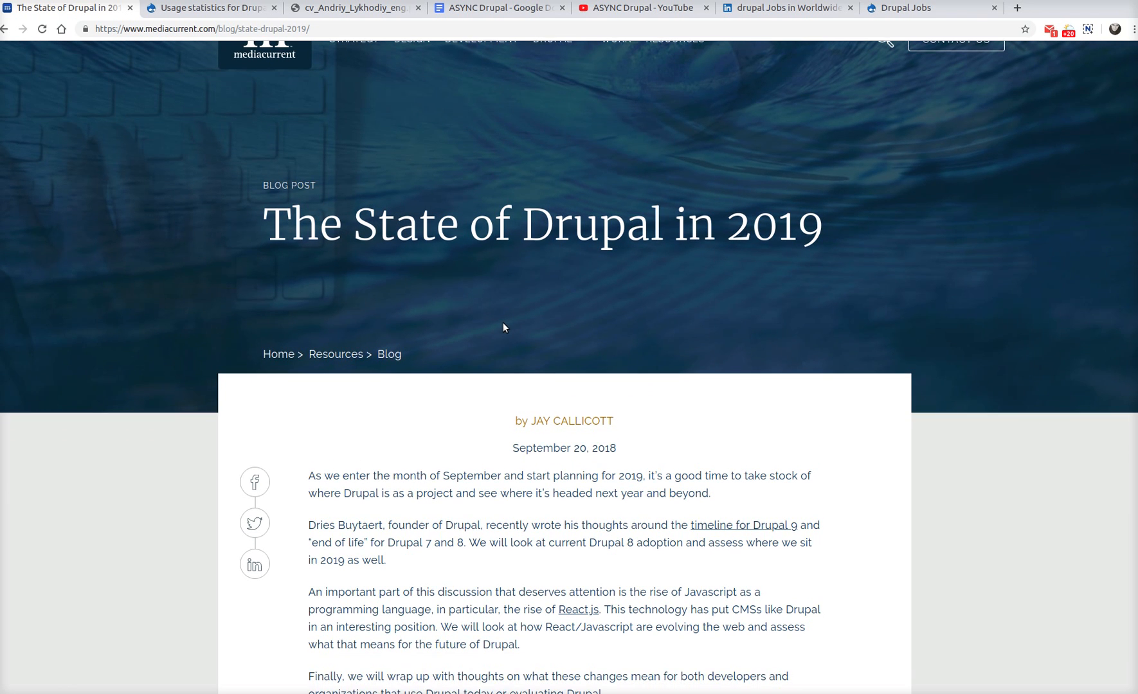
pyautogui.scroll(-1, 503, 322)
pyautogui.scroll(5, 503, 322)
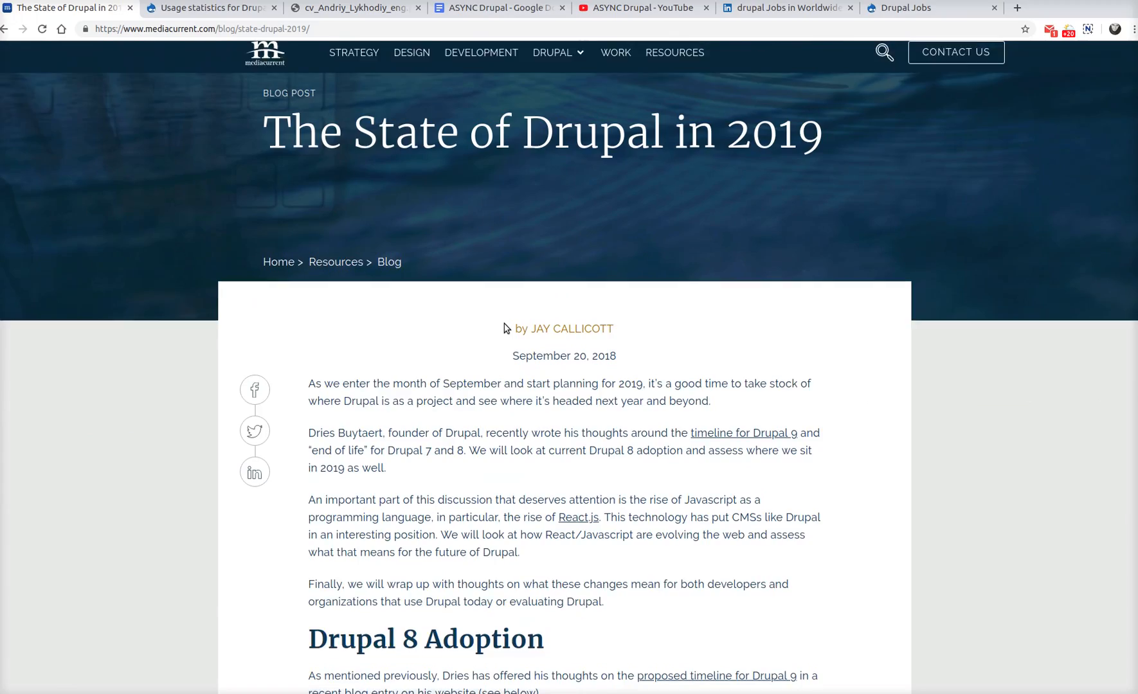
pyautogui.scroll(3, 515, 325)
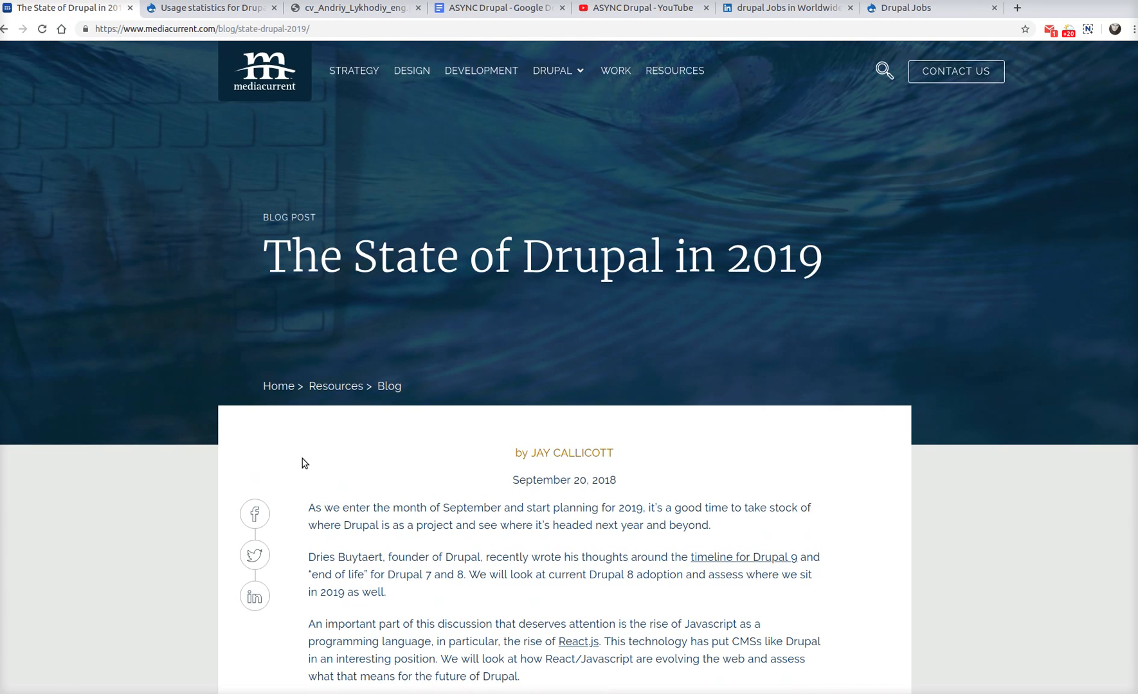
pyautogui.scroll(-5, 936, 477)
pyautogui.scroll(-3, 889, 461)
pyautogui.scroll(-3, 871, 453)
pyautogui.scroll(-2, 866, 451)
pyautogui.scroll(-3, 866, 451)
pyautogui.scroll(-3, 858, 457)
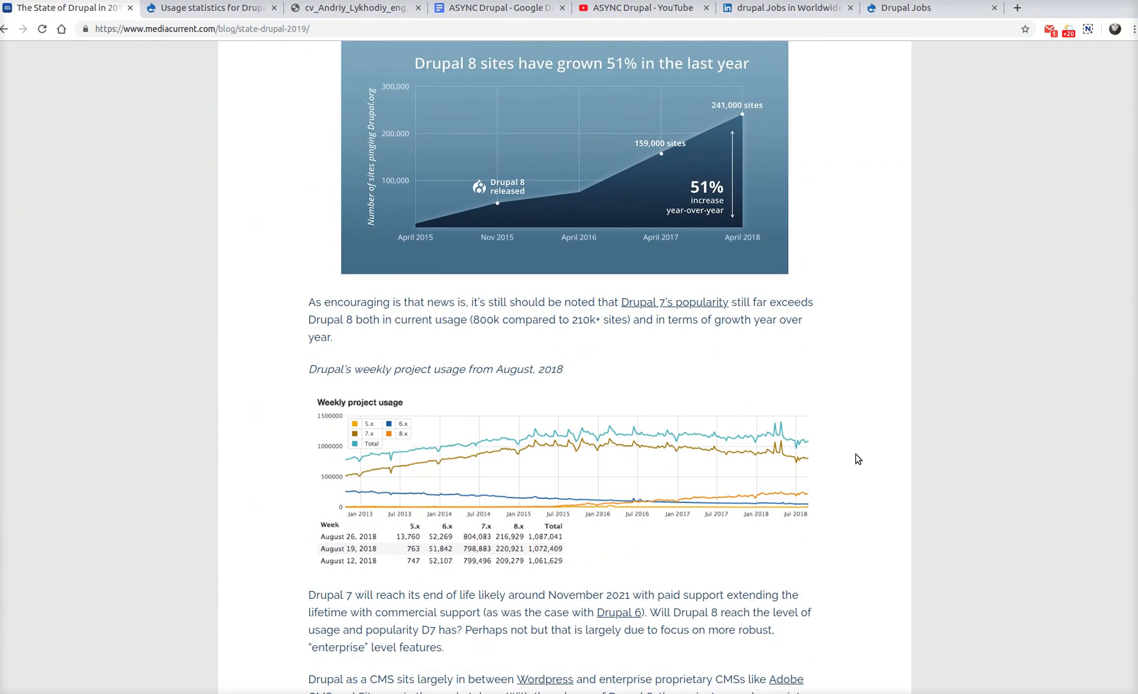
pyautogui.scroll(-2, 856, 462)
pyautogui.scroll(-4, 857, 461)
pyautogui.scroll(-3, 856, 464)
pyautogui.scroll(-2, 856, 466)
pyautogui.scroll(-3, 855, 468)
pyautogui.scroll(-5, 855, 467)
pyautogui.scroll(-3, 855, 468)
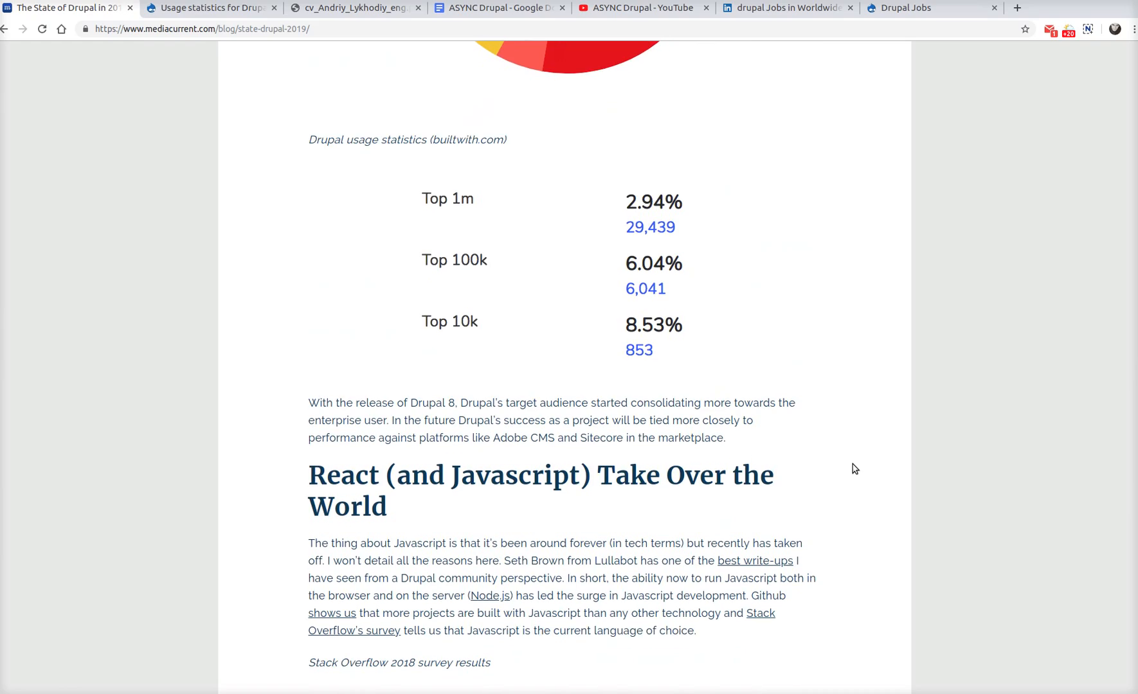
# Step: Return to the outline, highlight the point about selling yourself with a CV, then switch to the CV PDF
pyautogui.click(485, 7)
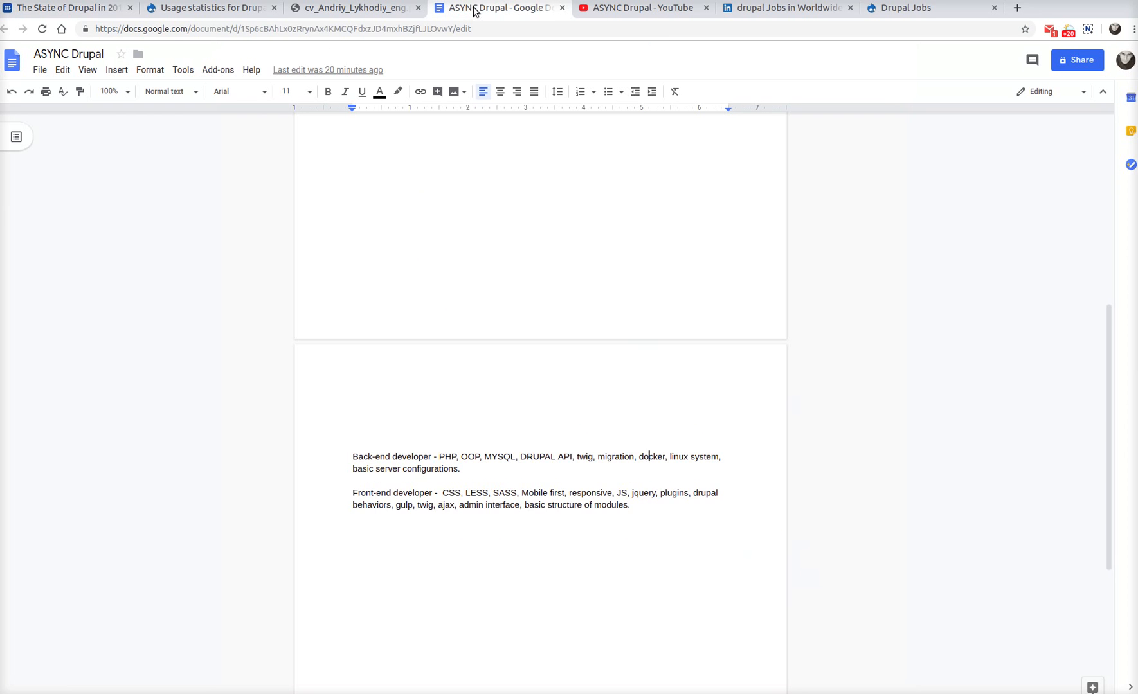
pyautogui.scroll(5, 671, 301)
pyautogui.scroll(4, 672, 301)
pyautogui.moveTo(382, 217); pyautogui.dragTo(513, 217)
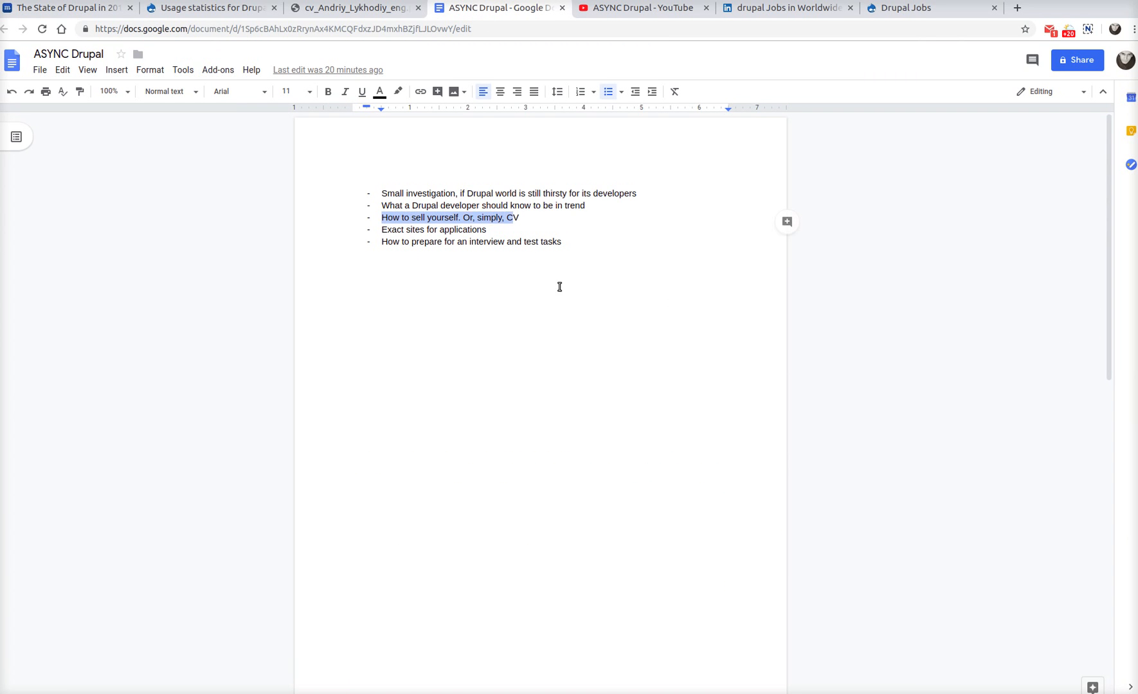
pyautogui.click(353, 301)
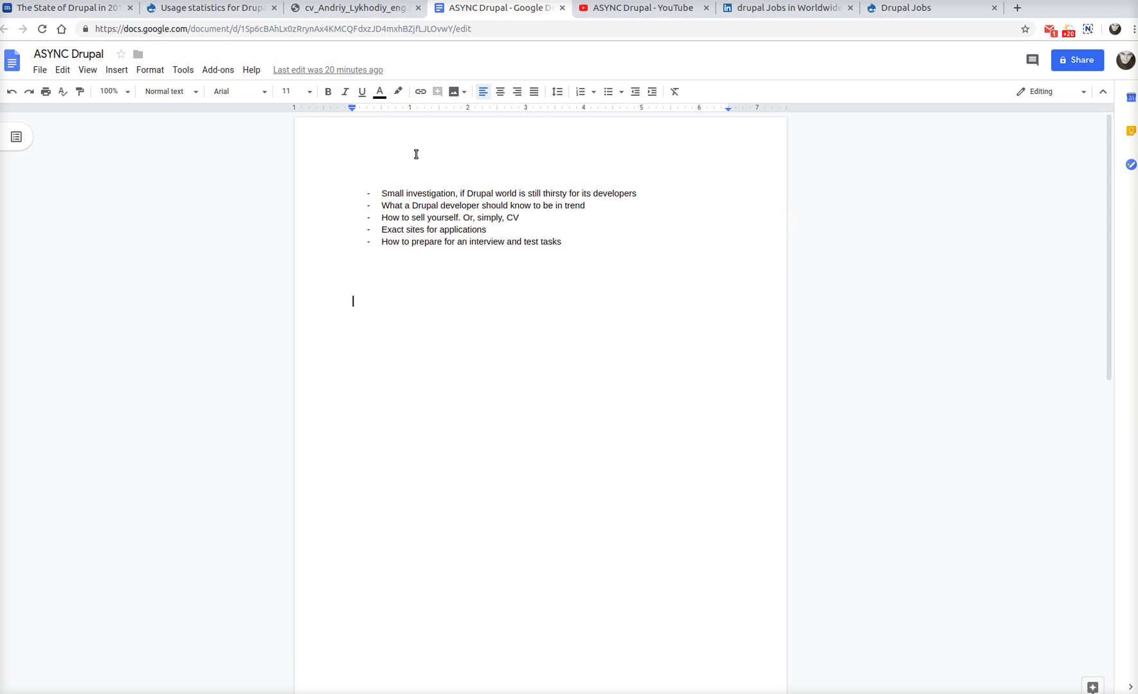
pyautogui.click(356, 7)
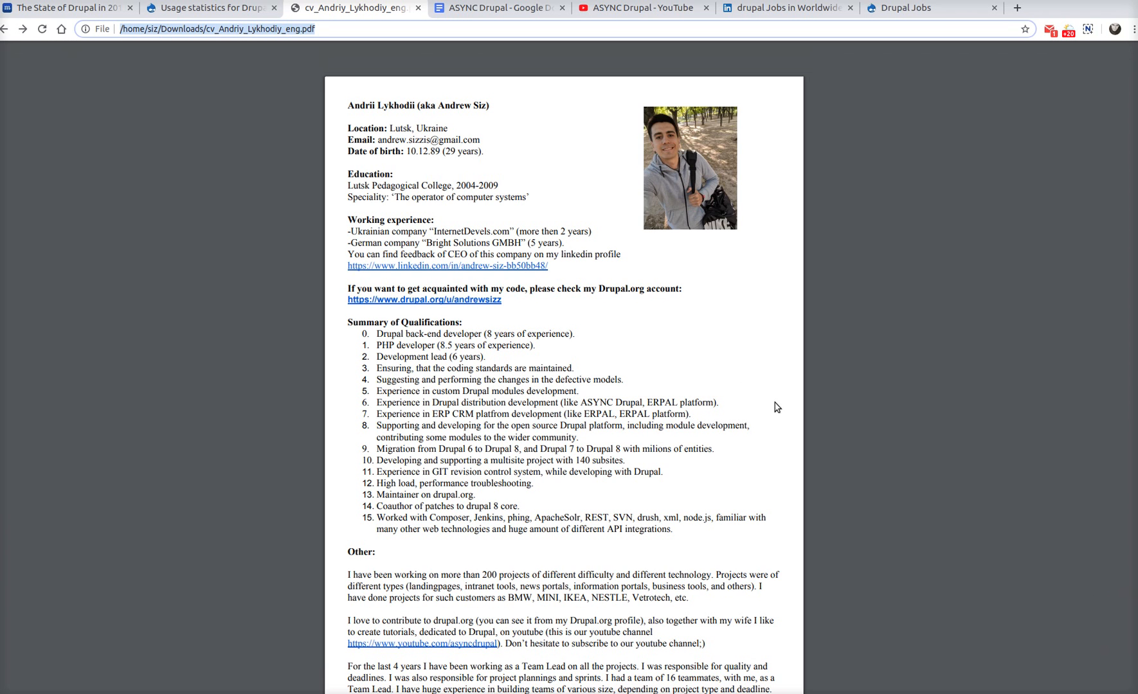
pyautogui.scroll(-1, 775, 405)
pyautogui.scroll(1, 773, 408)
# Step: Open the CV's Drupal.org profile link in a new tab from the PDF
pyautogui.rightClick(407, 301)
pyautogui.click(462, 313)
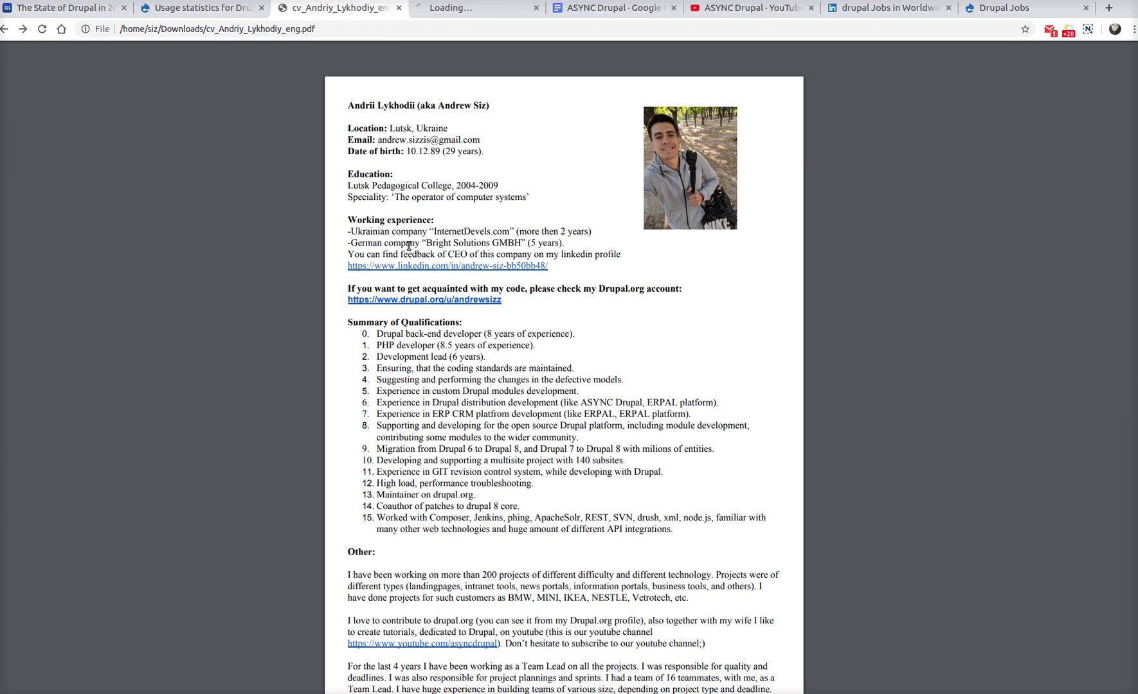
# Step: View the newly opened Drupal.org profile with its projects, then return to the ASYNC Drupal outline
pyautogui.click(471, 8)
pyautogui.scroll(-1, 578, 377)
pyautogui.scroll(-3, 579, 377)
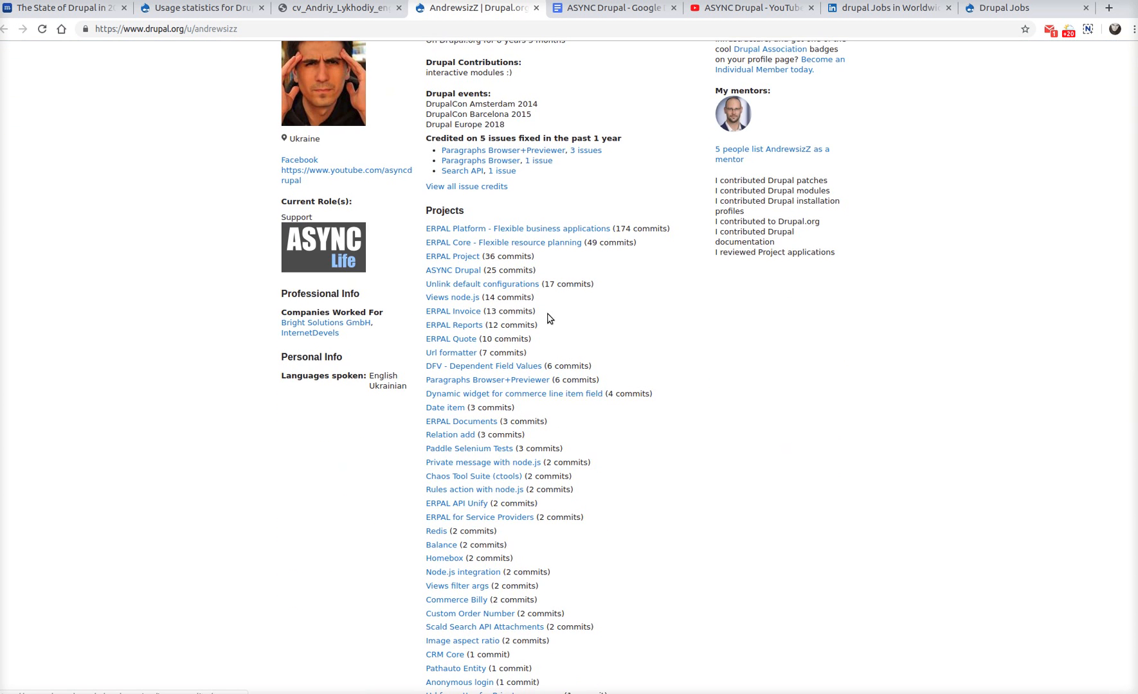
pyautogui.scroll(-1, 533, 266)
pyautogui.scroll(-3, 497, 222)
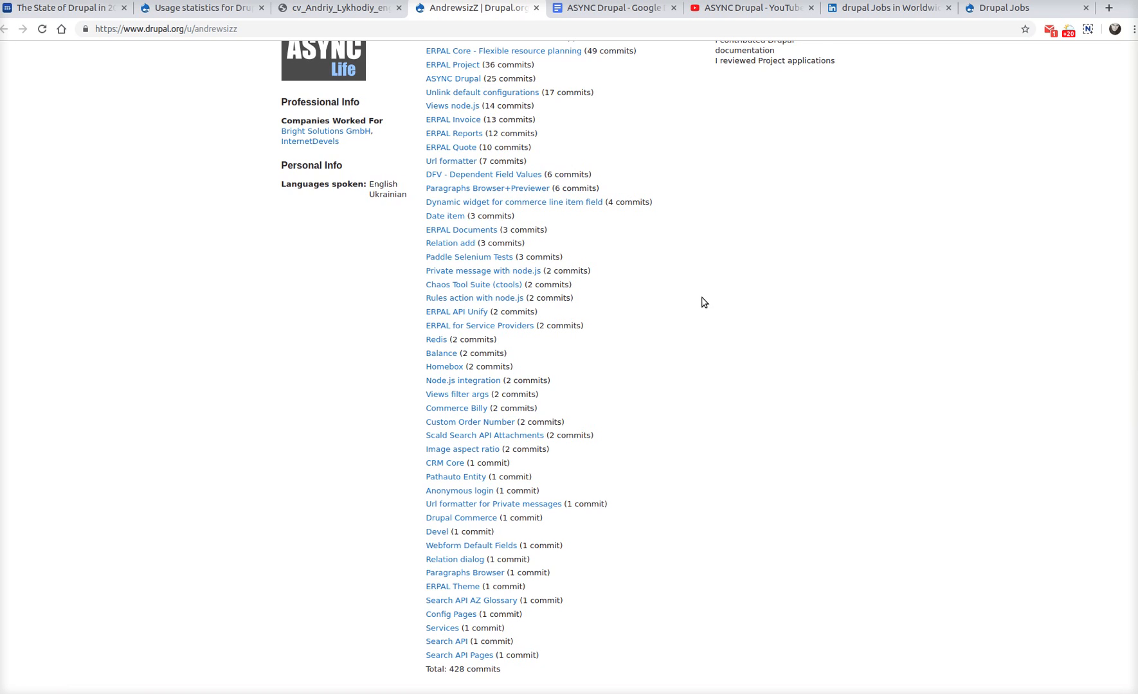
pyautogui.scroll(2, 702, 302)
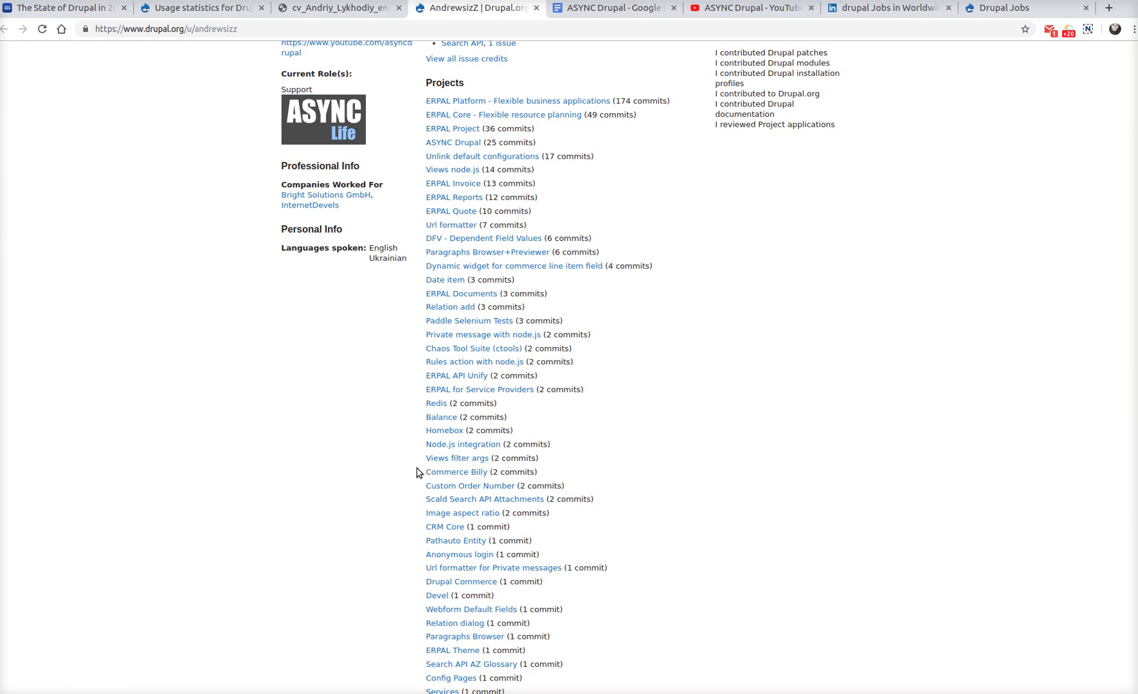
pyautogui.click(617, 14)
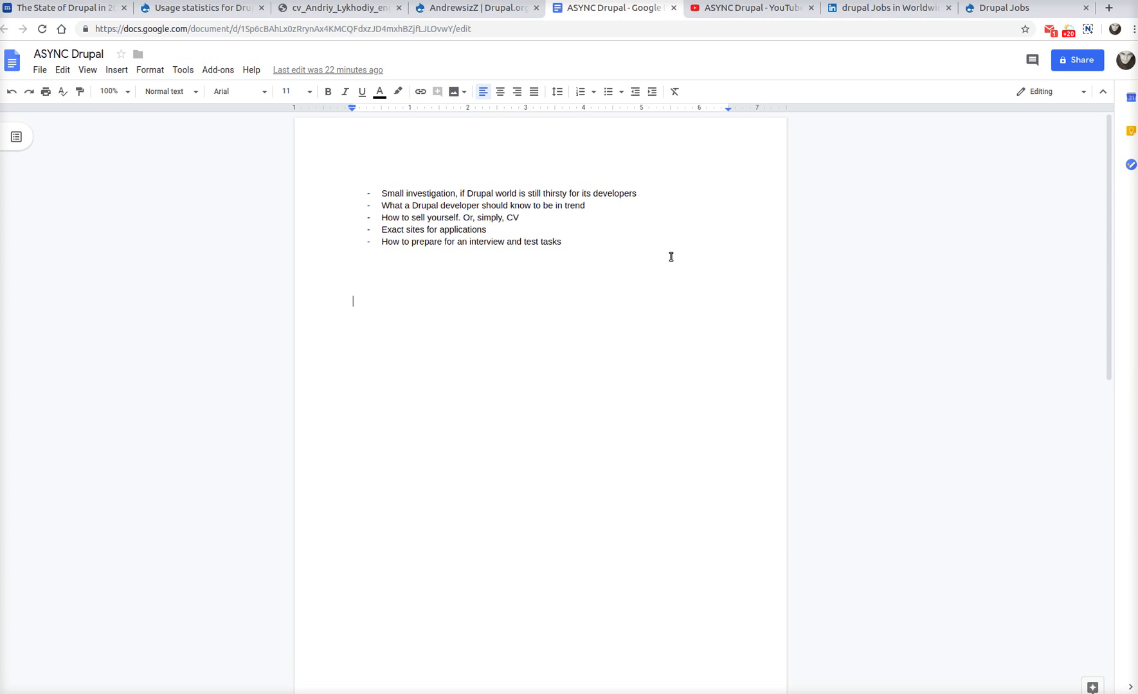
pyautogui.click(348, 7)
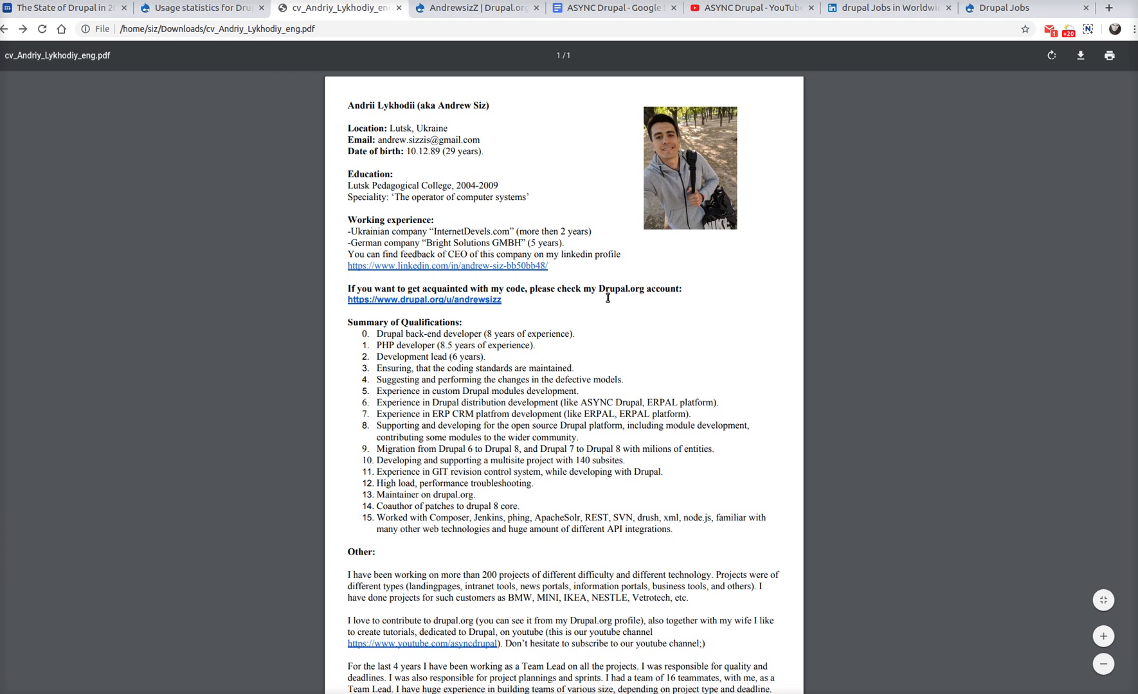
pyautogui.scroll(-1, 608, 297)
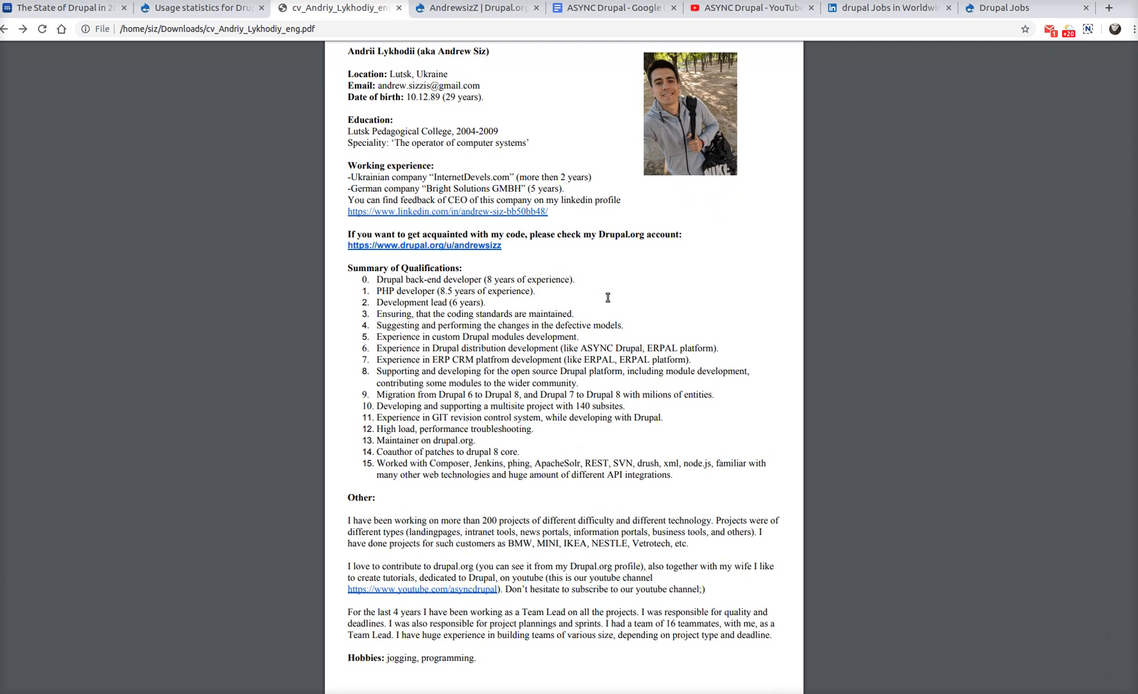
pyautogui.scroll(1, 608, 298)
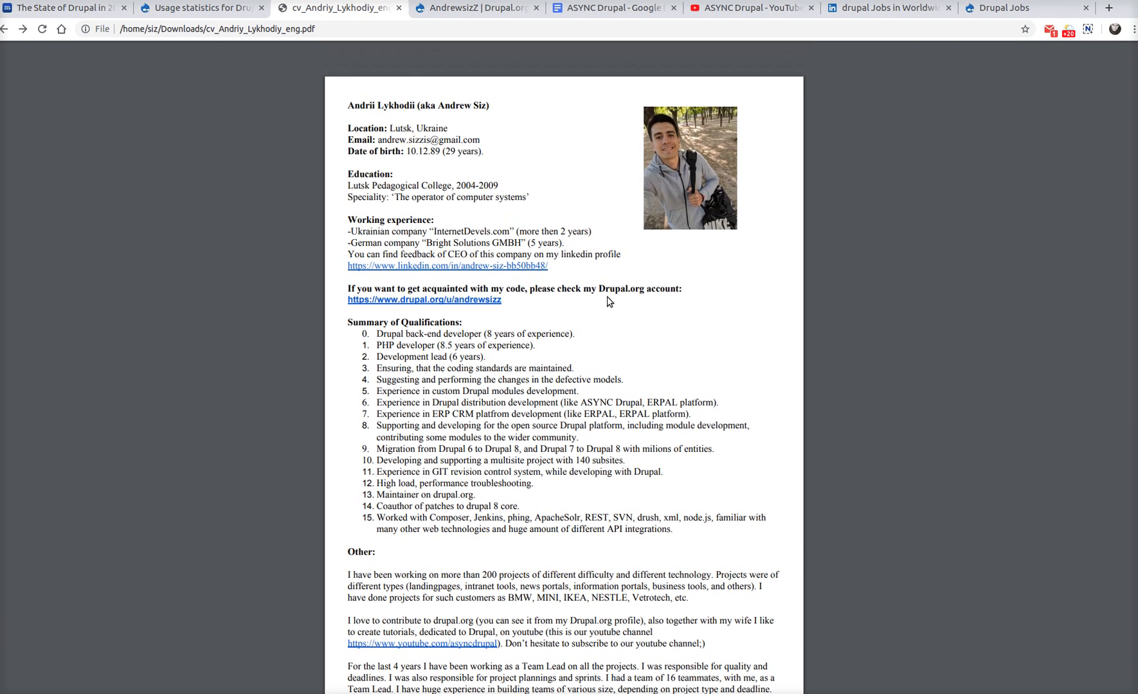
# Step: Back in the outline, mark the 'Exact sites for applications' point and clear the mark
pyautogui.click(620, 8)
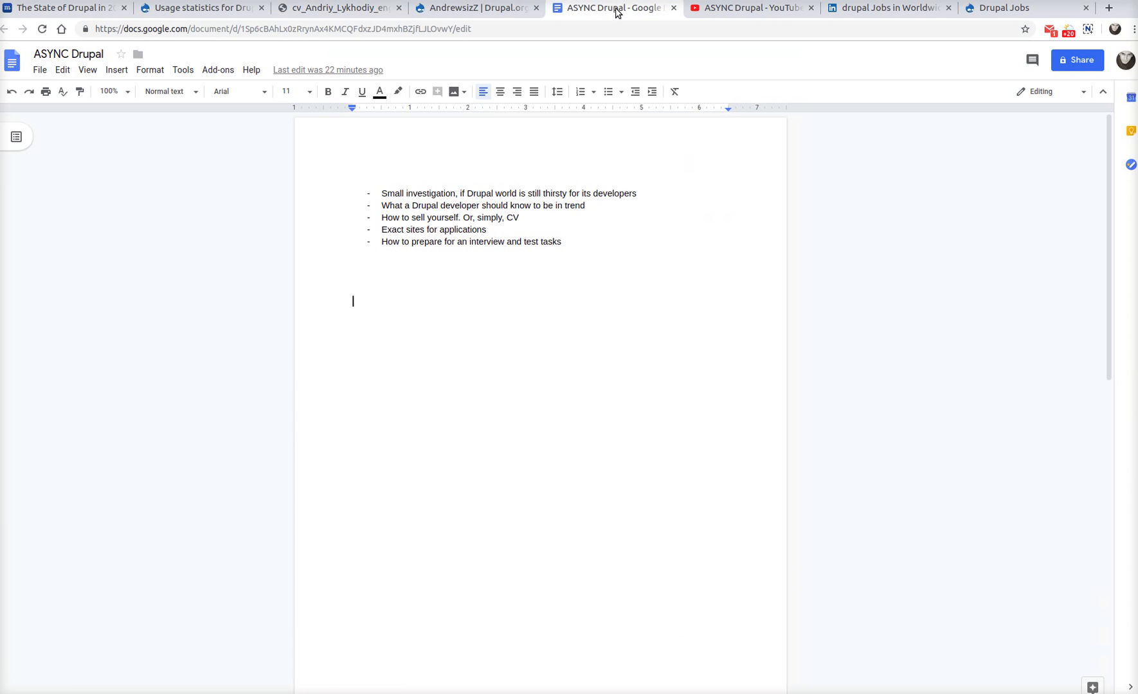
pyautogui.moveTo(511, 231)
pyautogui.moveTo(381, 230); pyautogui.dragTo(516, 230)
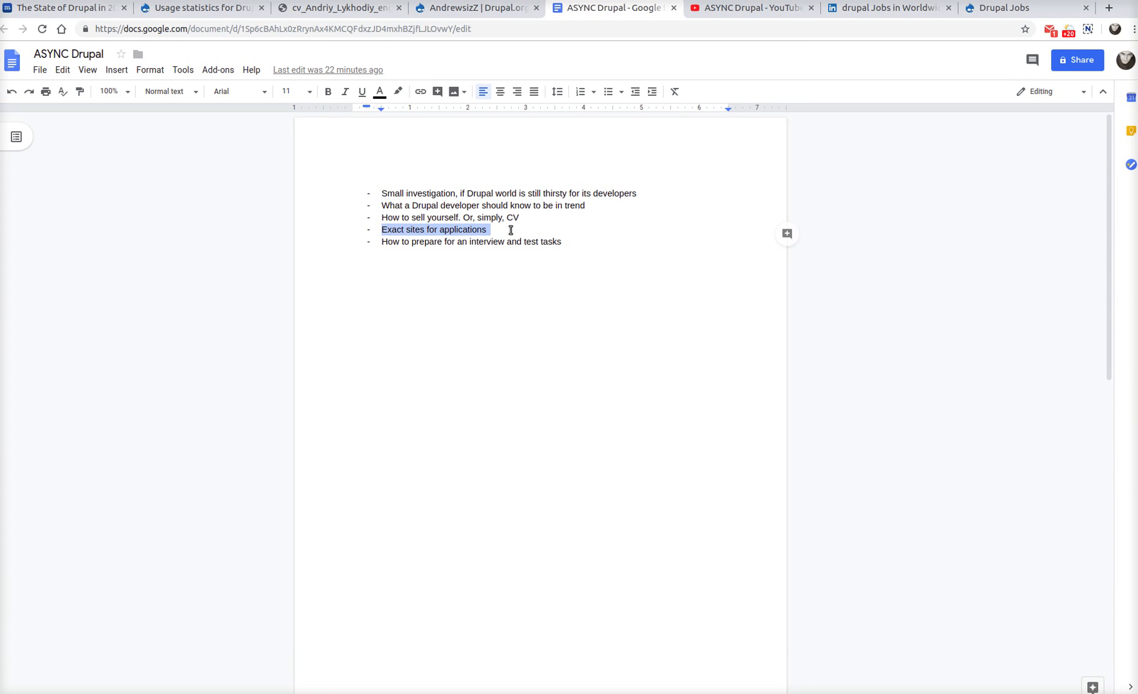
pyautogui.click(634, 244)
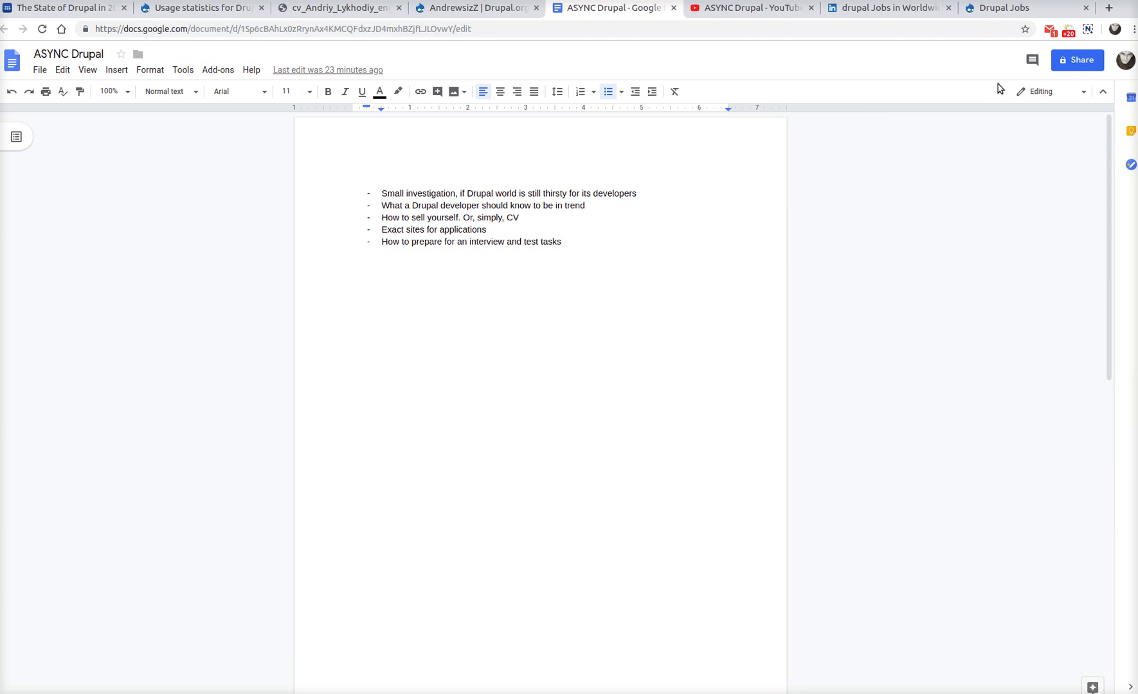
# Step: Show the Drupal Jobs homepage and its address, then switch to the LinkedIn worldwide Drupal job results
pyautogui.click(1003, 8)
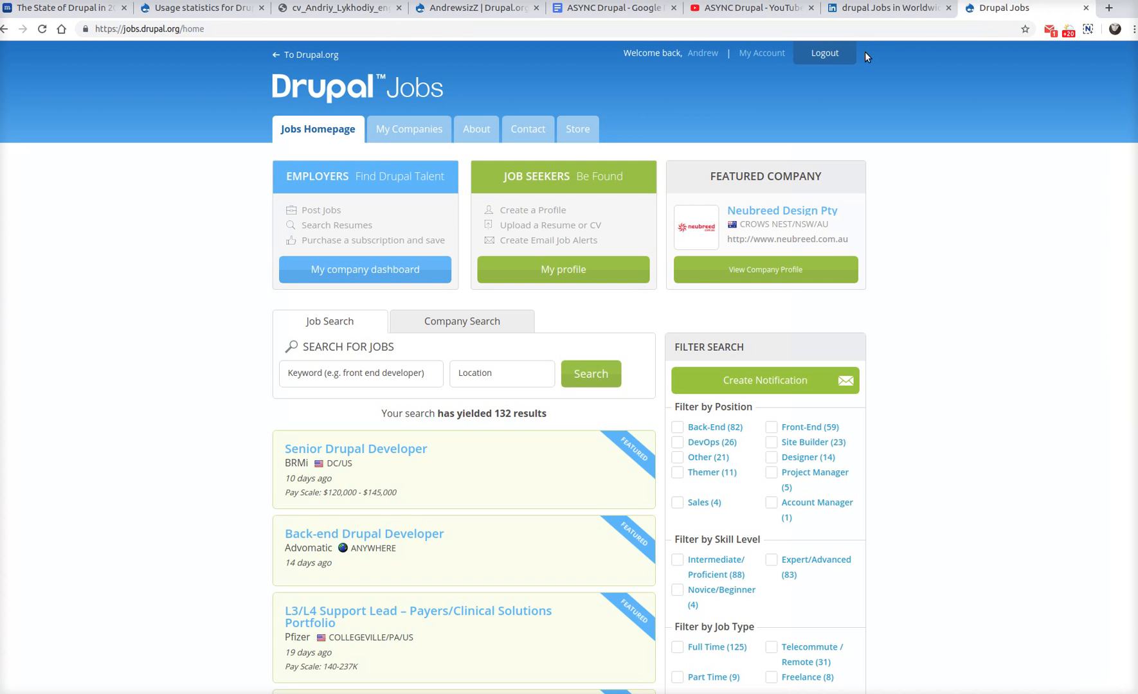
pyautogui.click(381, 30)
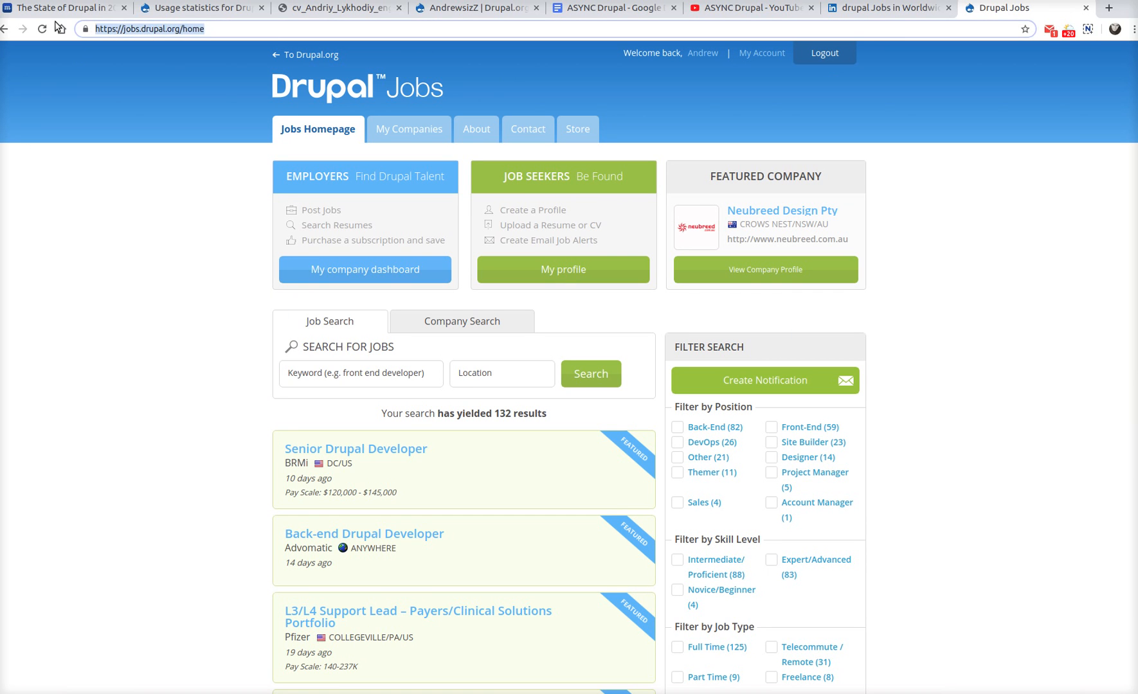
pyautogui.click(169, 217)
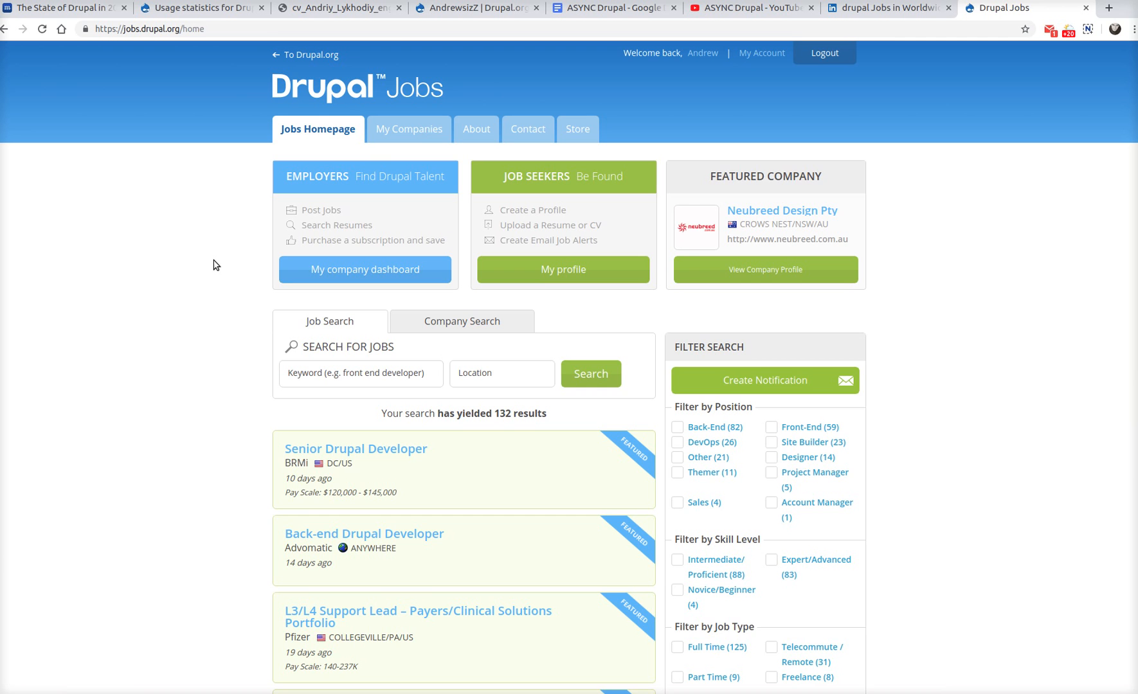
pyautogui.scroll(-3, 214, 265)
pyautogui.scroll(-3, 214, 265)
pyautogui.scroll(-3, 214, 265)
pyautogui.scroll(-2, 214, 265)
pyautogui.scroll(-2, 214, 265)
pyautogui.scroll(-3, 214, 265)
pyautogui.scroll(-2, 214, 265)
pyautogui.scroll(-2, 214, 264)
pyautogui.scroll(-2, 214, 265)
pyautogui.scroll(-2, 214, 265)
pyautogui.scroll(-2, 214, 265)
pyautogui.scroll(-2, 214, 264)
pyautogui.scroll(-1, 214, 264)
pyautogui.scroll(-4, 217, 265)
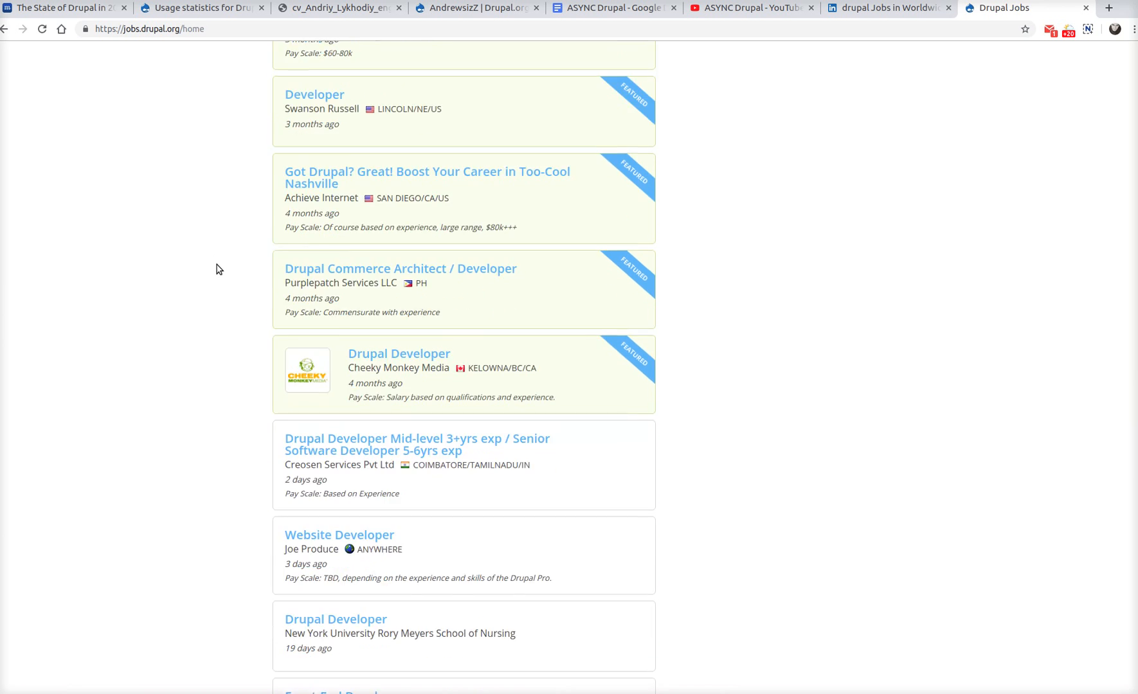
pyautogui.scroll(-1, 217, 265)
pyautogui.scroll(-1, 217, 265)
pyautogui.scroll(-2, 220, 269)
pyautogui.scroll(2, 221, 268)
pyautogui.scroll(2, 220, 268)
pyautogui.scroll(2, 220, 268)
pyautogui.scroll(2, 221, 268)
pyautogui.scroll(2, 221, 268)
pyautogui.scroll(2, 220, 268)
pyautogui.scroll(2, 220, 268)
pyautogui.scroll(2, 221, 268)
pyautogui.scroll(3, 221, 268)
pyautogui.scroll(2, 221, 268)
pyautogui.scroll(3, 221, 267)
pyautogui.scroll(2, 223, 264)
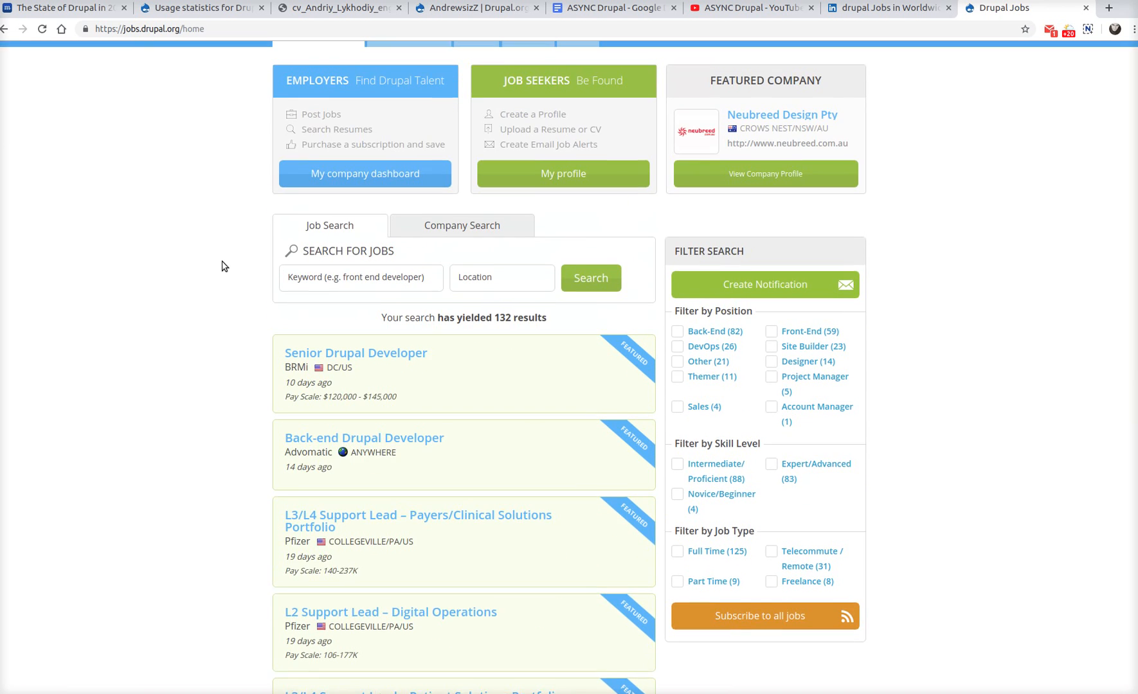
pyautogui.scroll(3, 223, 265)
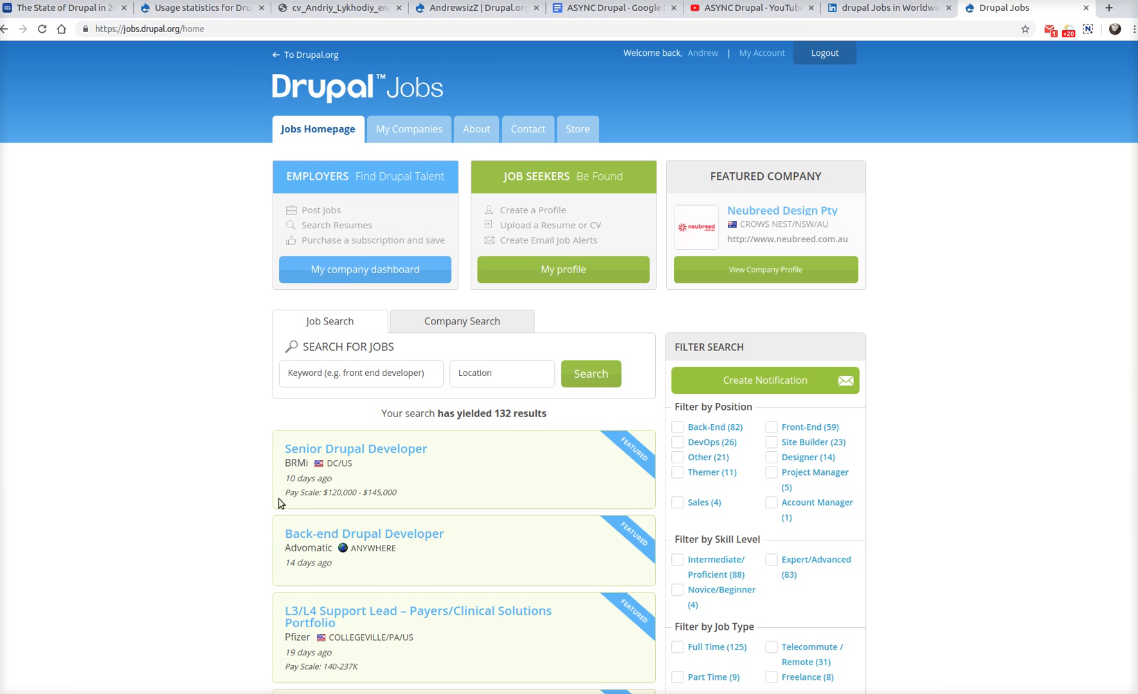
pyautogui.scroll(-3, 251, 507)
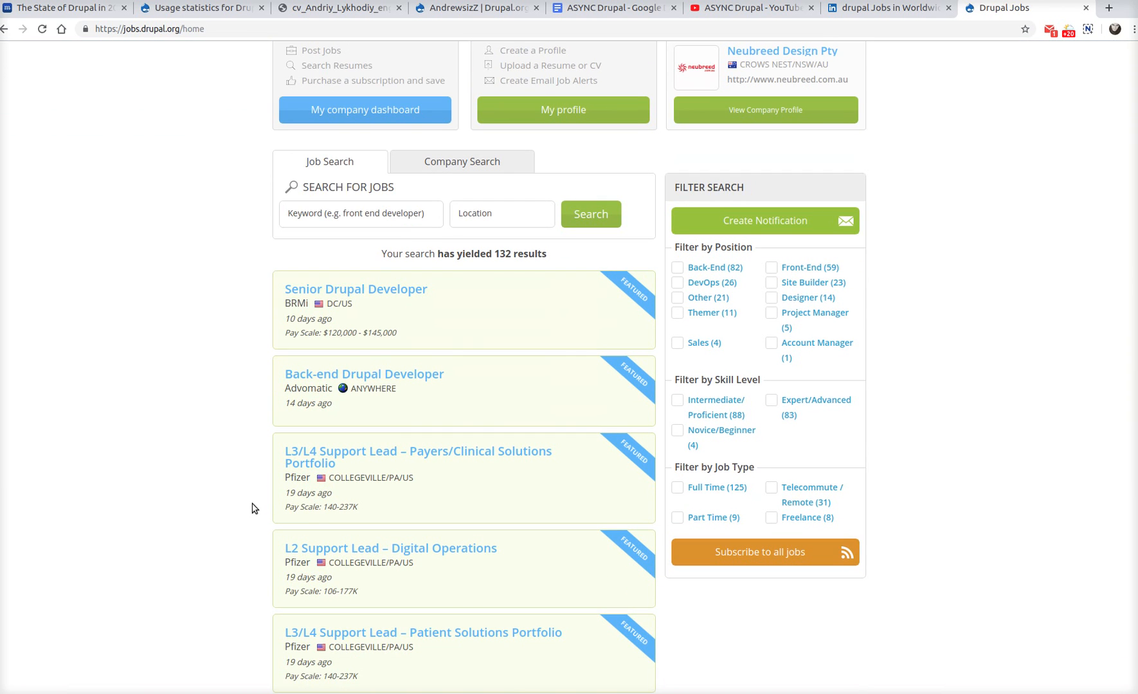
pyautogui.scroll(-1, 247, 507)
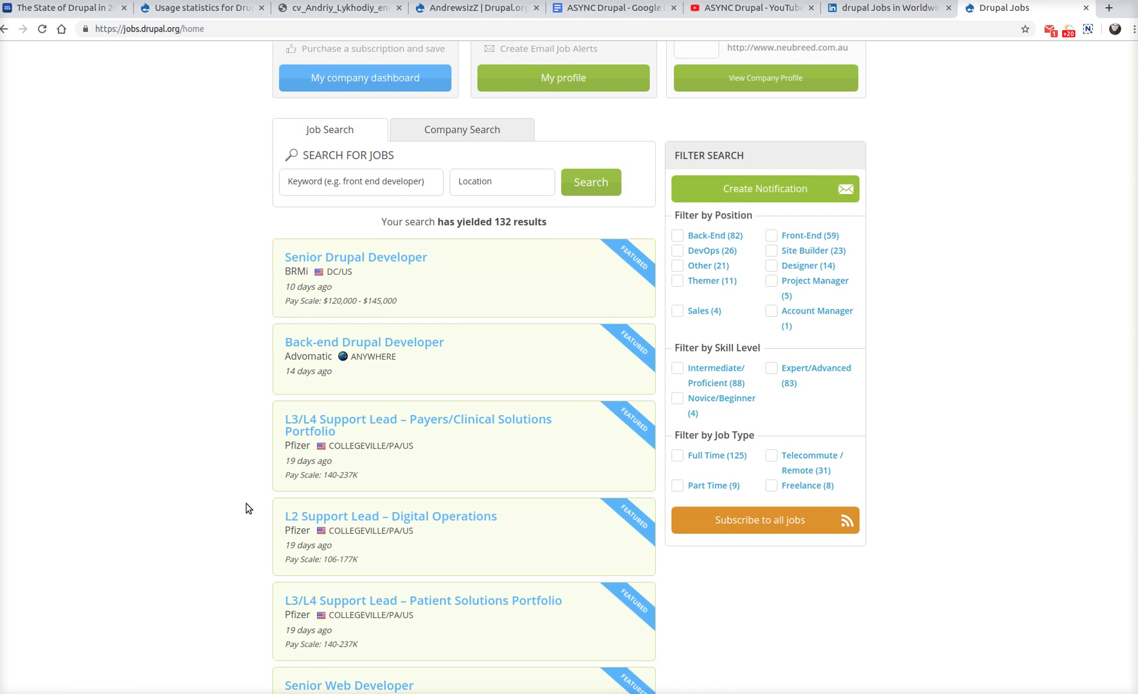
pyautogui.scroll(5, 247, 507)
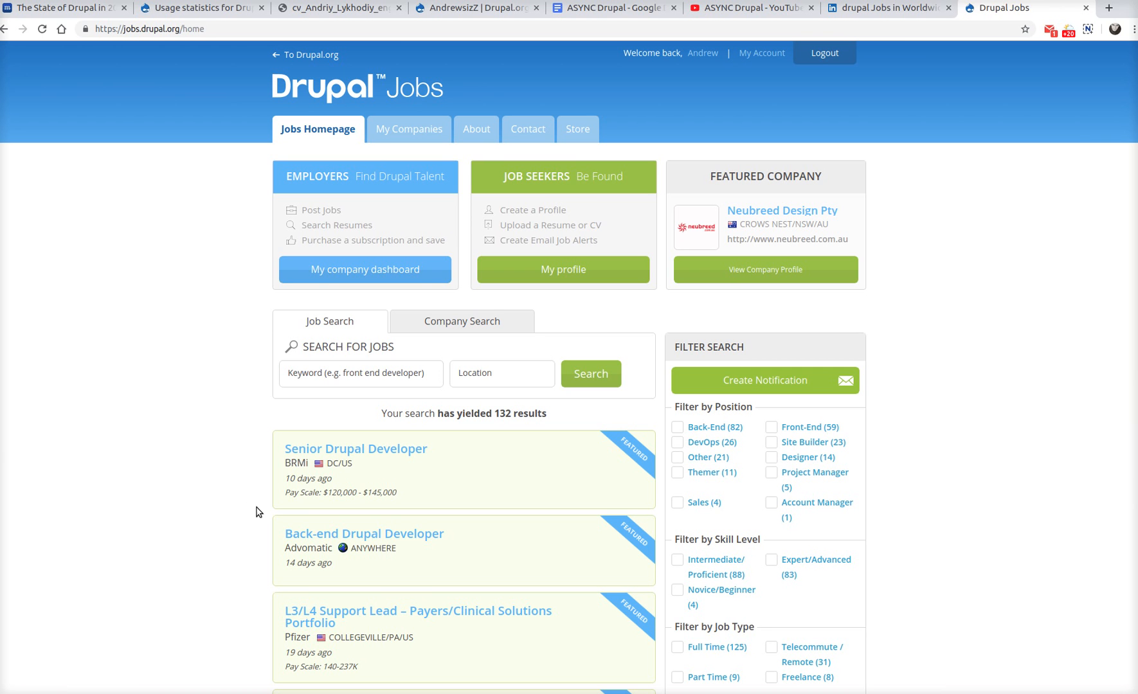
pyautogui.click(880, 8)
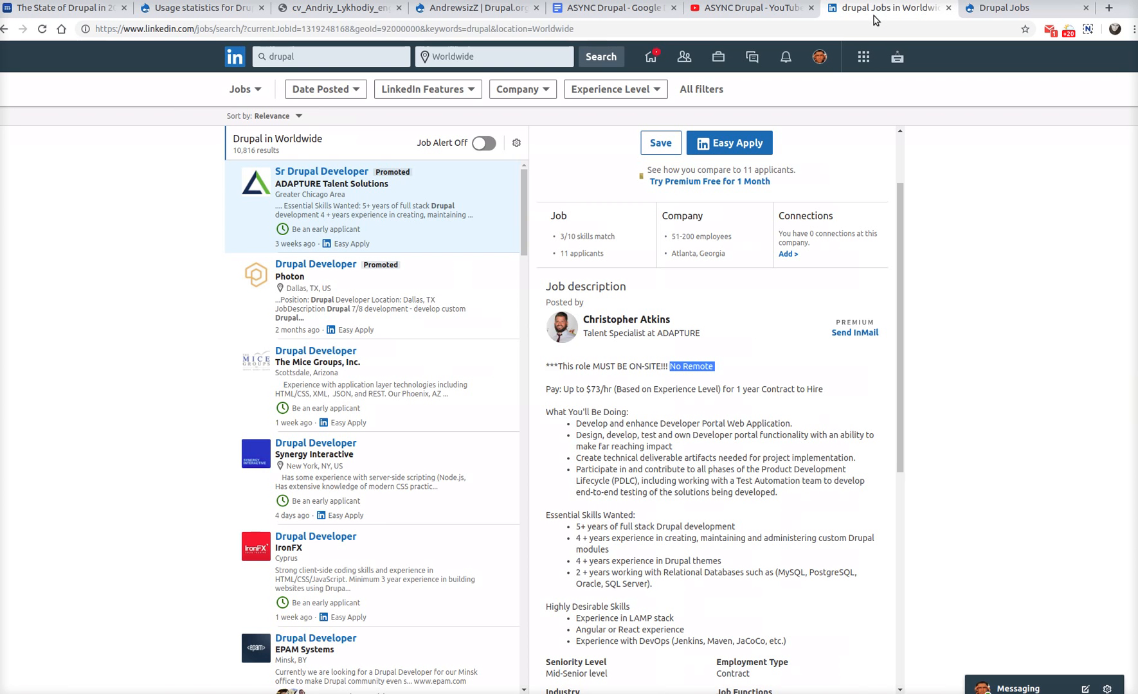
# Step: Show the LinkedIn search address, then highlight the Sr Drupal Developer duties and its No Remote requirement
pyautogui.click(138, 28)
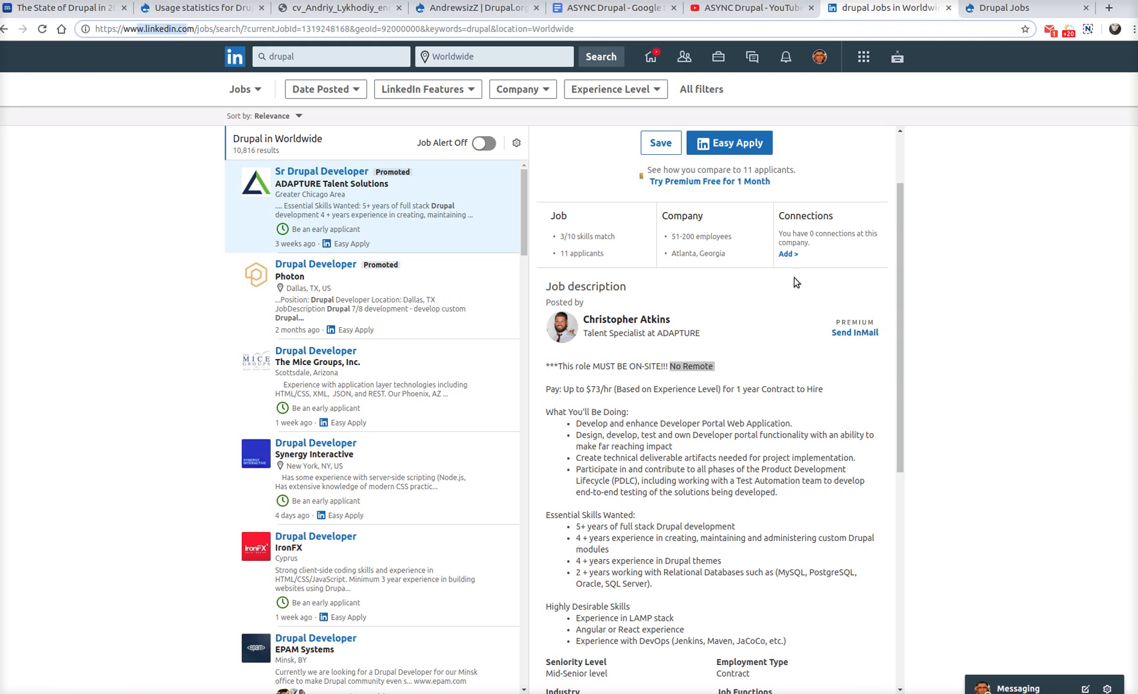
pyautogui.click(1081, 355)
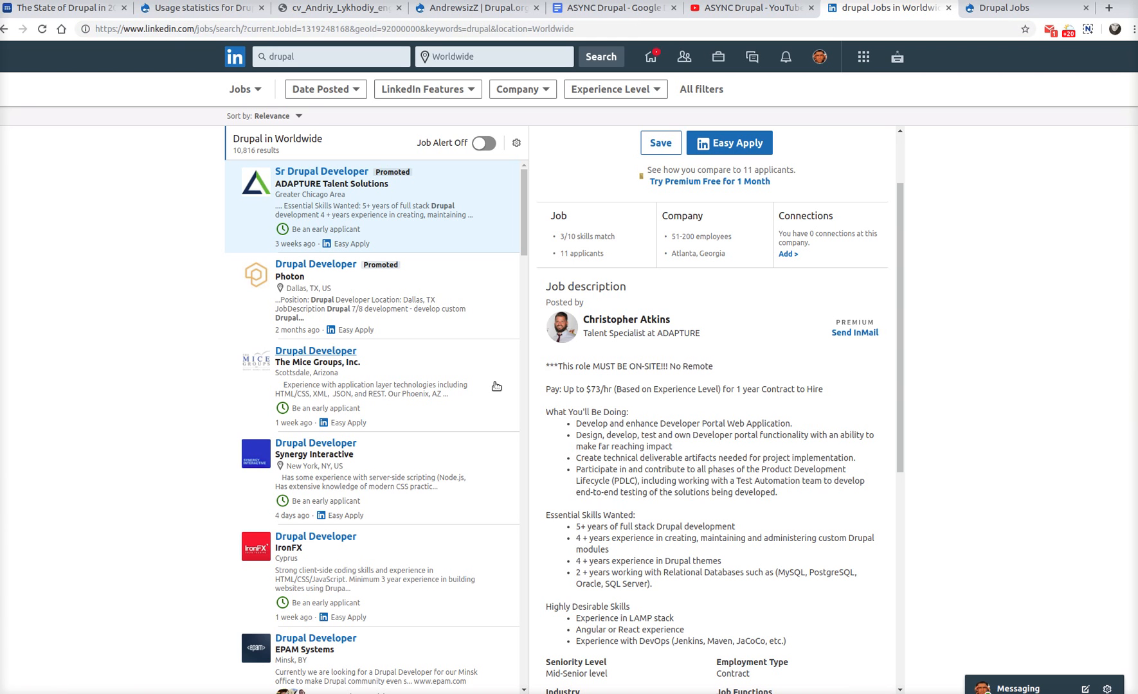
pyautogui.scroll(-2, 497, 386)
pyautogui.scroll(-2, 480, 396)
pyautogui.scroll(-2, 473, 401)
pyautogui.scroll(-2, 473, 402)
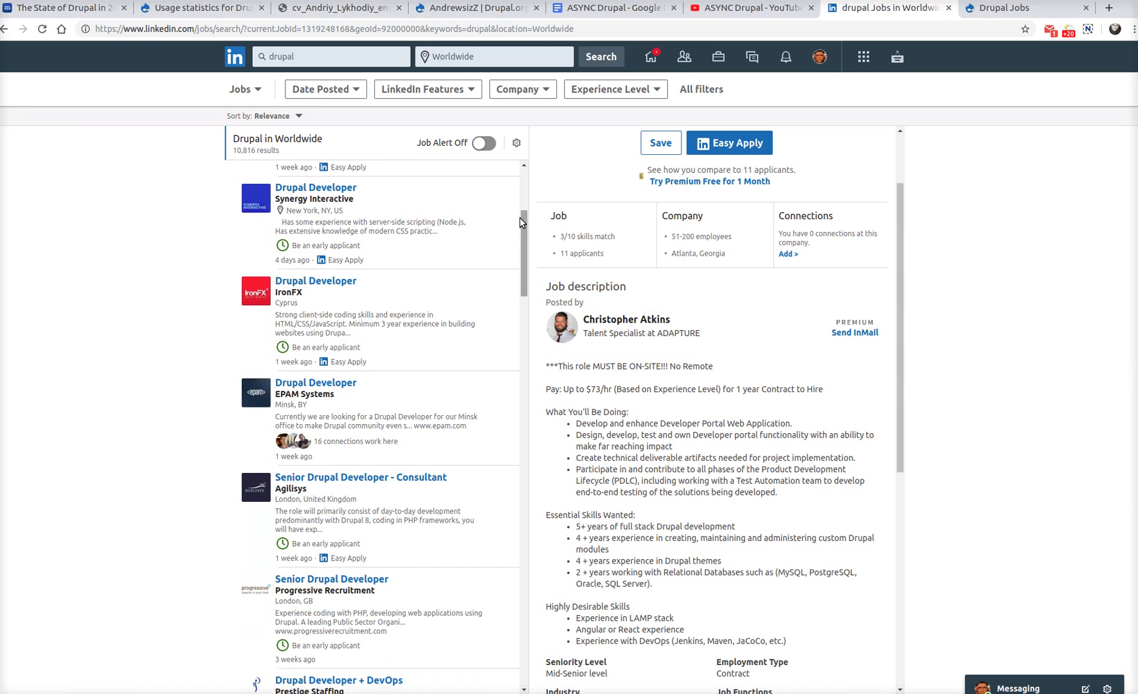
pyautogui.moveTo(524, 227); pyautogui.dragTo(501, 384)
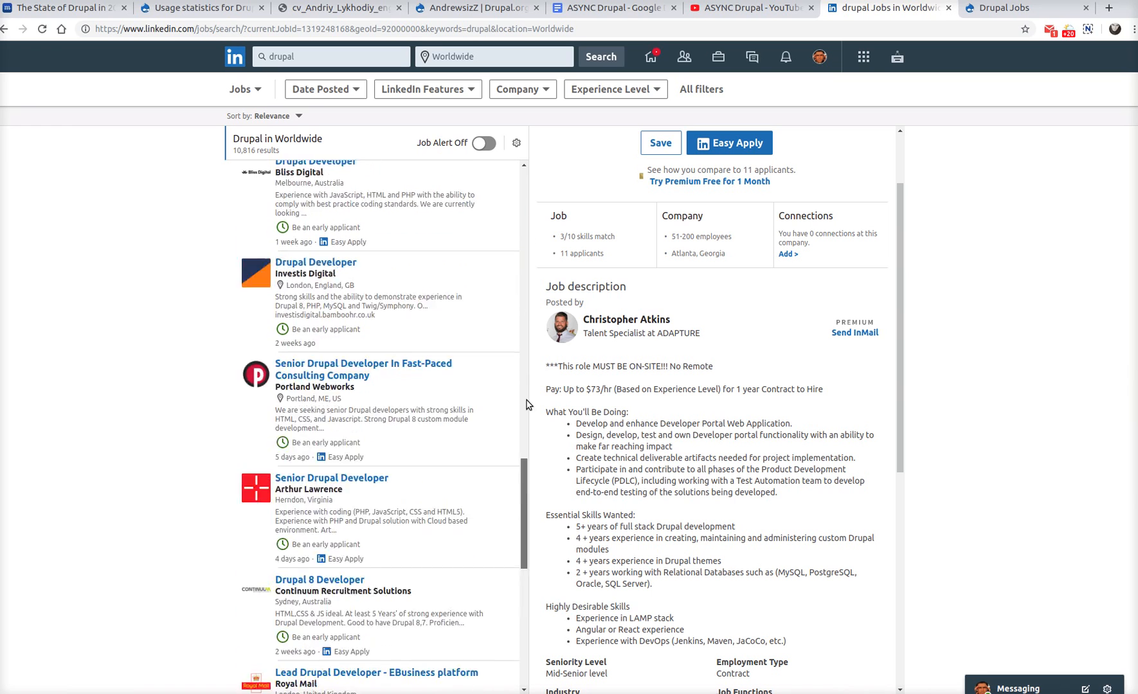
pyautogui.moveTo(500, 385); pyautogui.dragTo(547, 125)
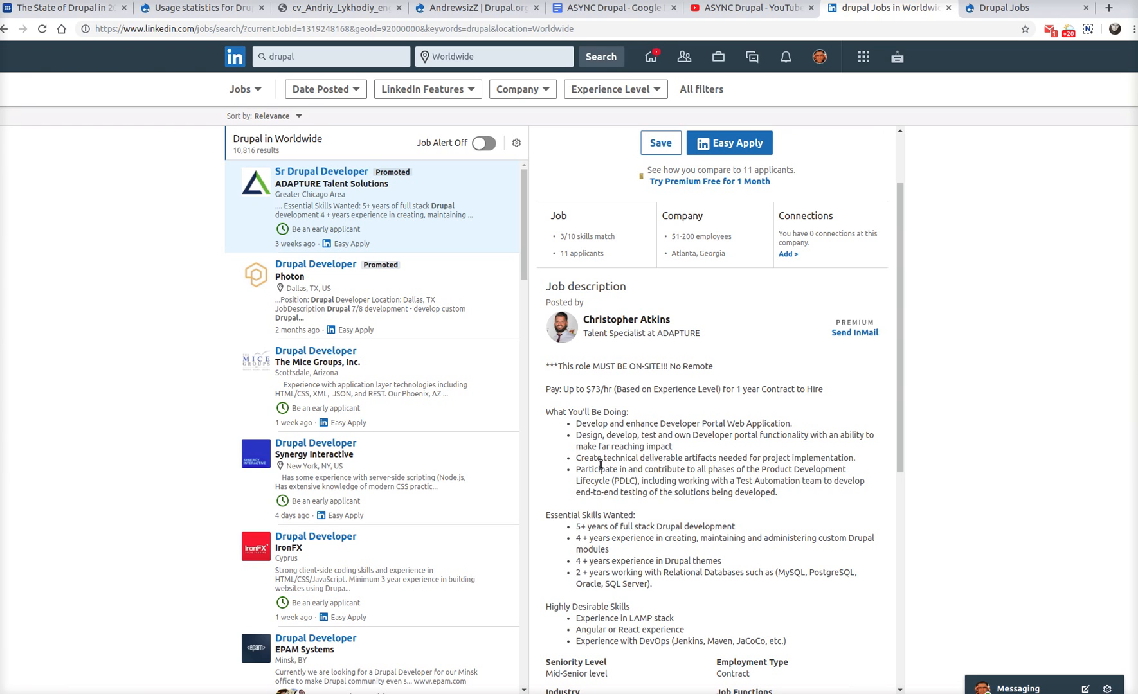
pyautogui.moveTo(578, 422); pyautogui.dragTo(676, 424)
pyautogui.moveTo(599, 435); pyautogui.dragTo(701, 435)
pyautogui.moveTo(588, 459); pyautogui.dragTo(700, 459)
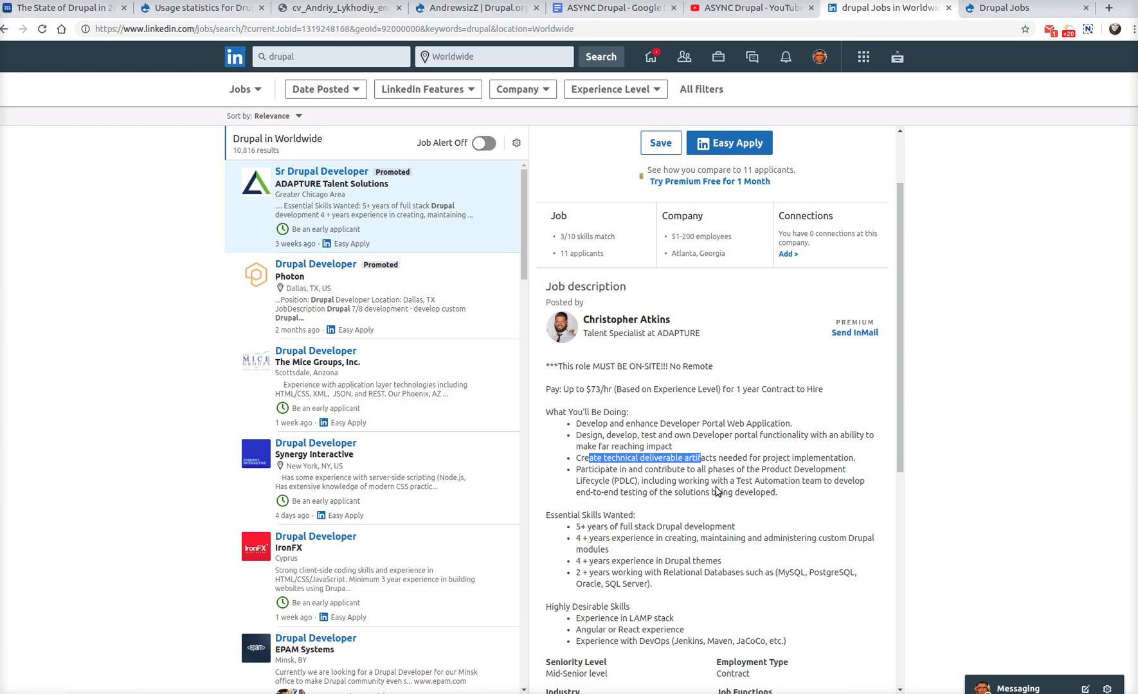
pyautogui.moveTo(713, 366); pyautogui.dragTo(666, 366)
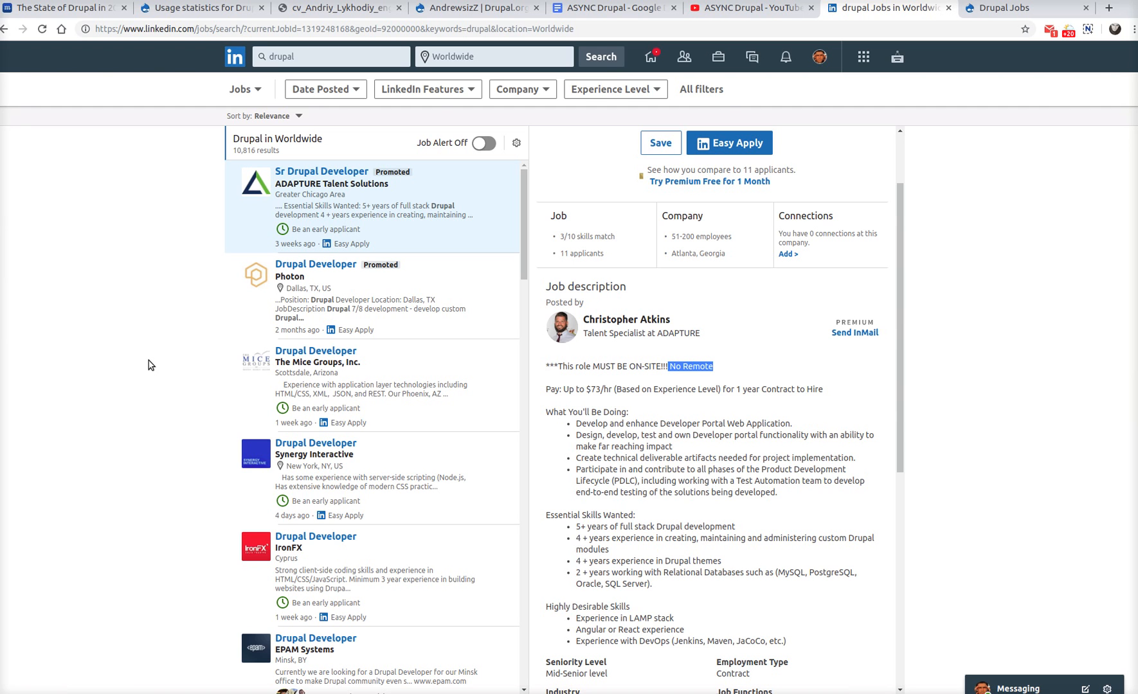
pyautogui.click(604, 7)
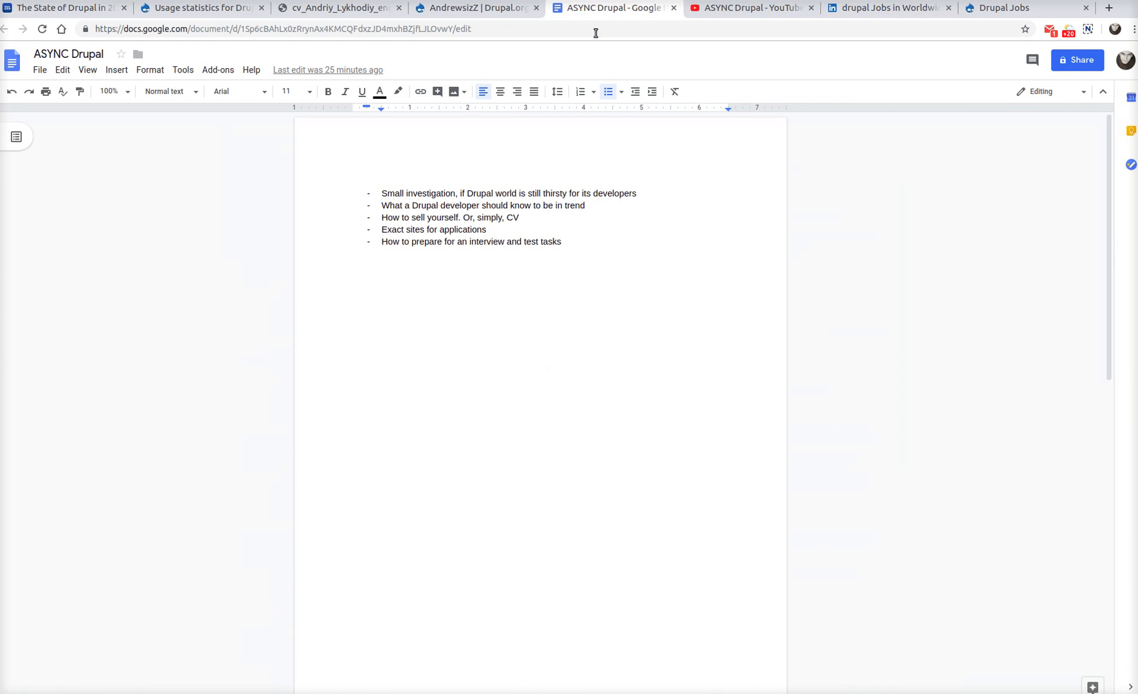
pyautogui.moveTo(381, 242); pyautogui.dragTo(569, 247)
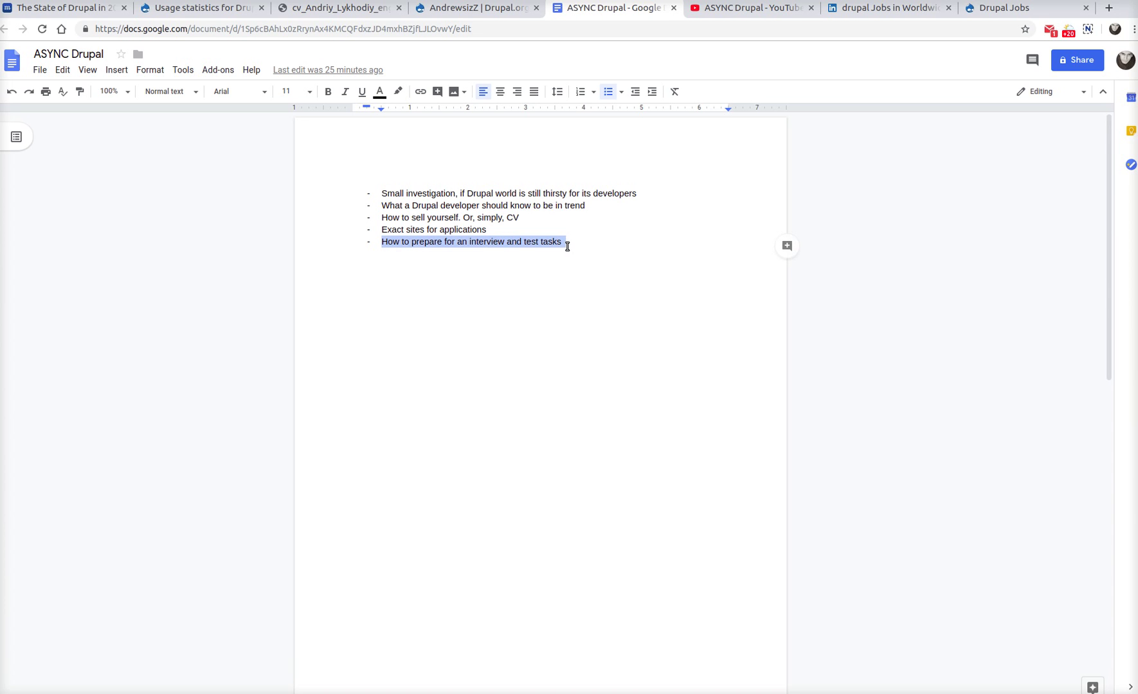
pyautogui.click(577, 319)
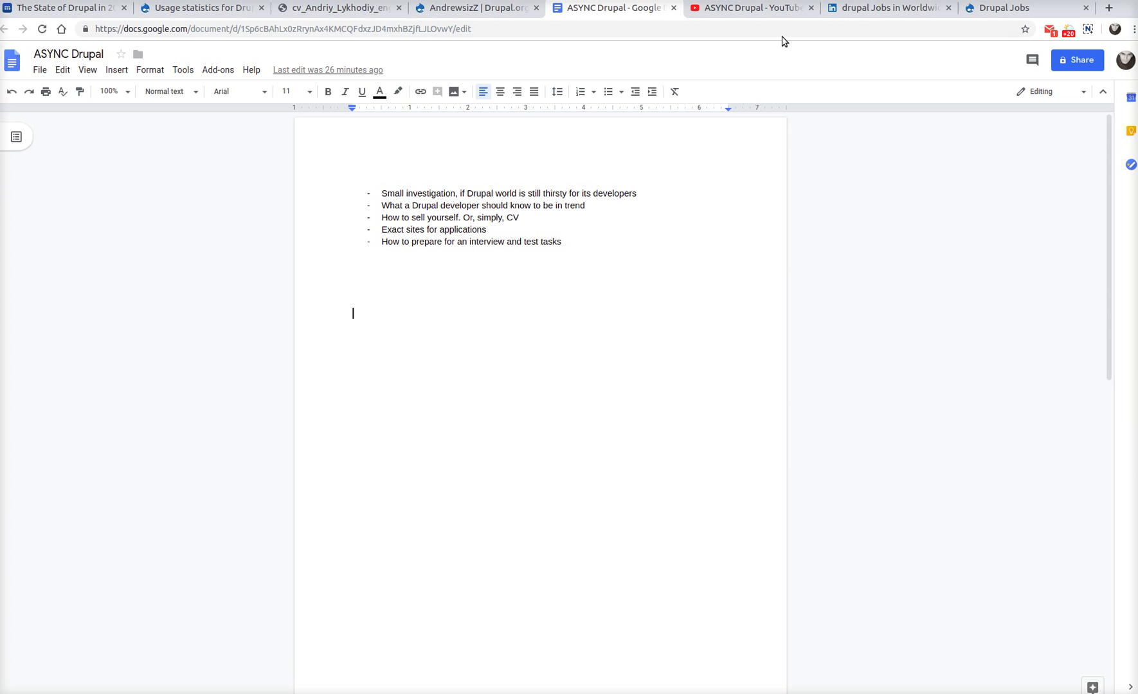
pyautogui.click(771, 9)
pyautogui.scroll(5, 711, 145)
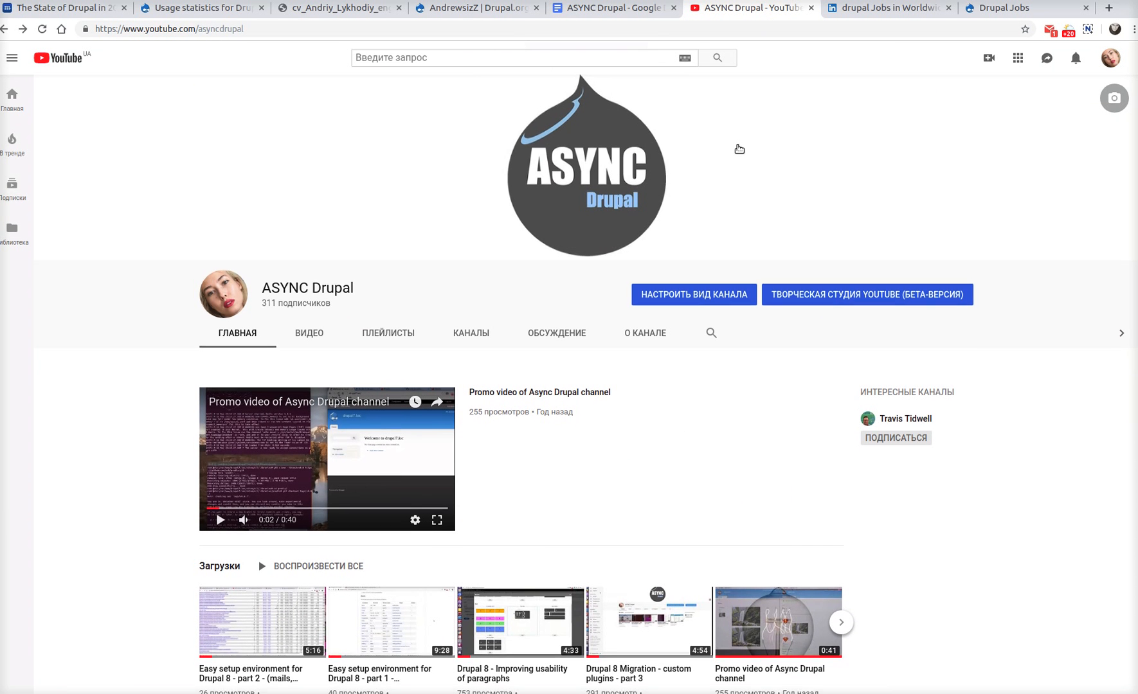
pyautogui.scroll(-1, 738, 149)
pyautogui.scroll(1, 739, 148)
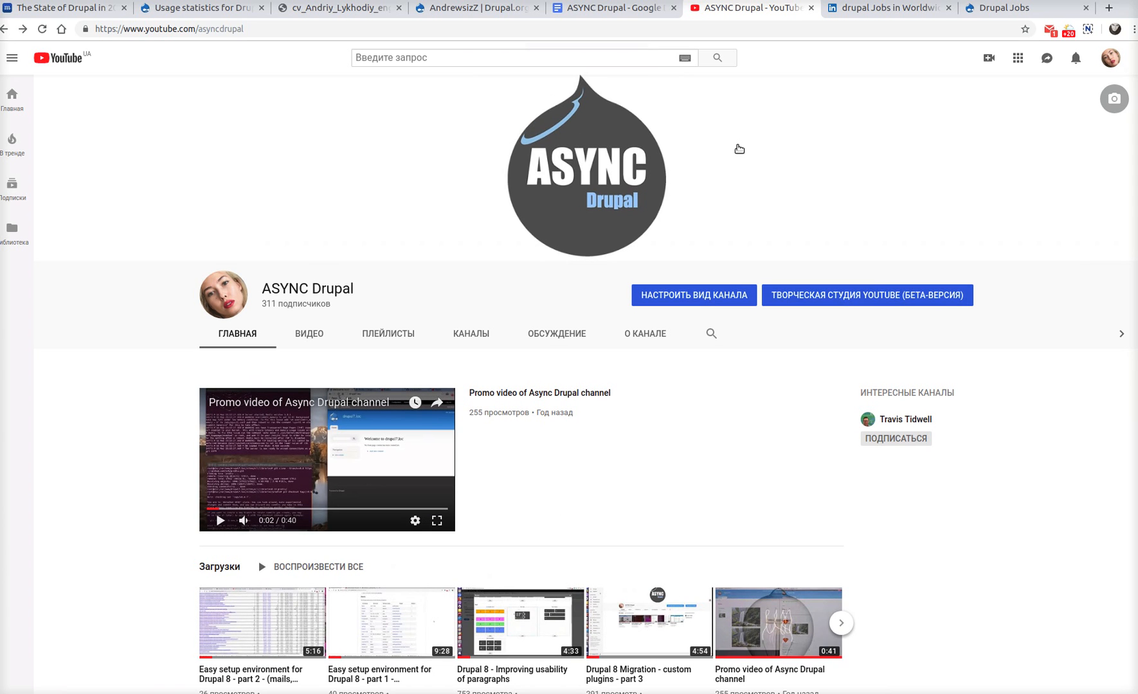